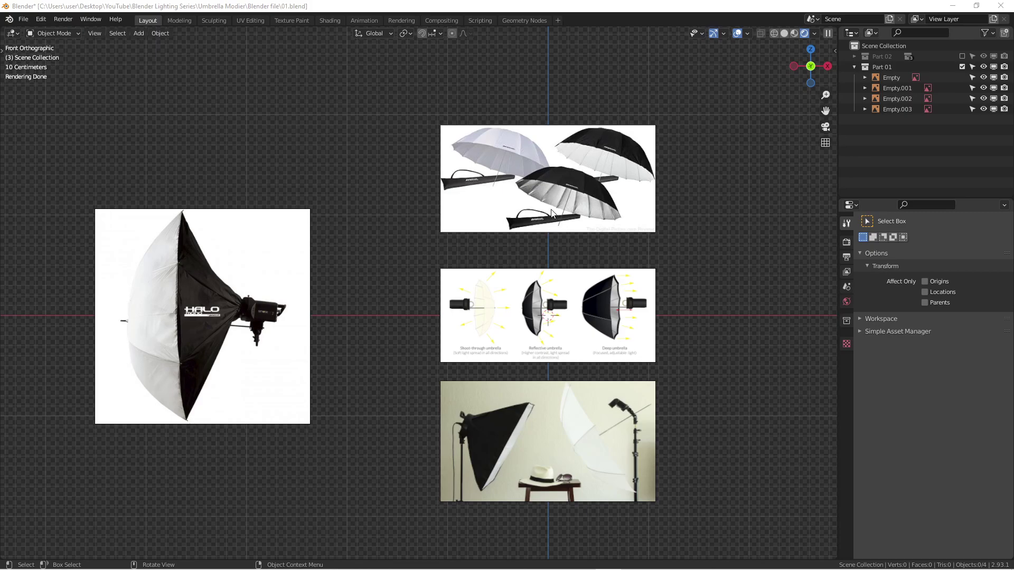
Step: Zoom and pan the view onto the top umbrella photo and the umbrella-types diagram below it
{"action": "scroll", "coordinate": [525, 191], "scroll_direction": "up", "scroll_amount": 1}
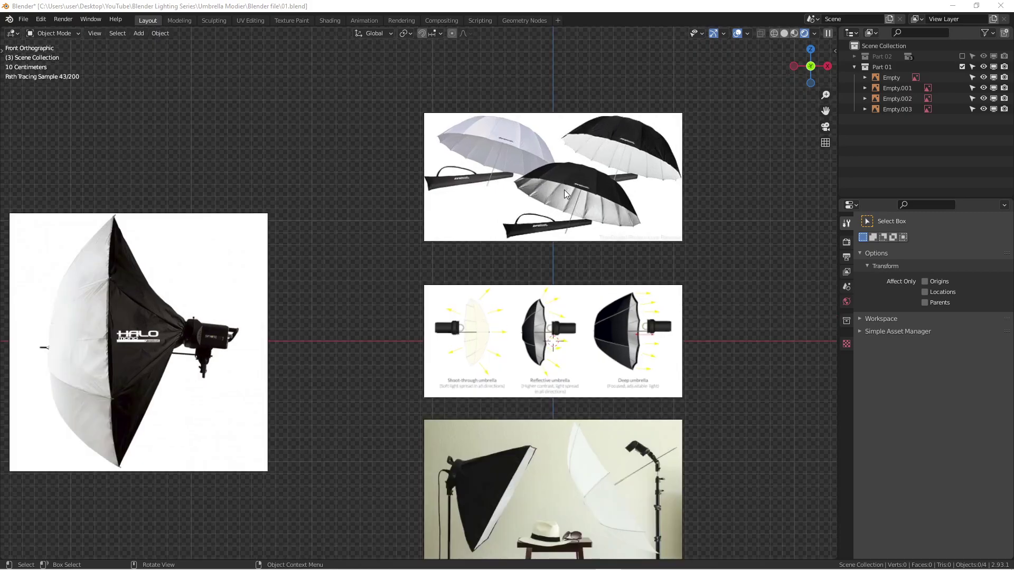
{"action": "scroll", "coordinate": [549, 186], "scroll_direction": "down", "scroll_amount": 2}
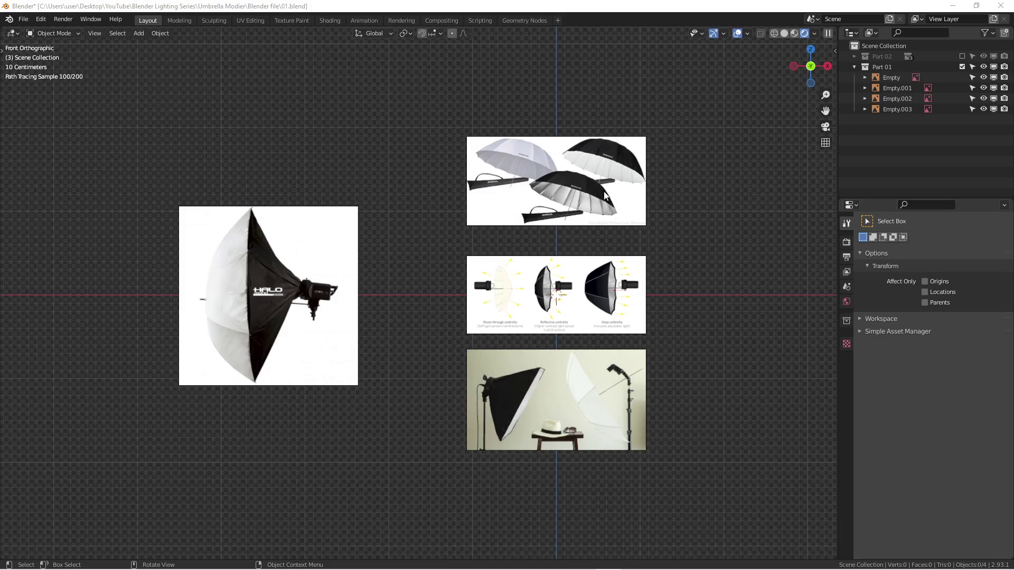
{"action": "scroll", "coordinate": [537, 166], "scroll_direction": "up", "scroll_amount": 5}
{"action": "middle_click_drag", "start_coordinate": [537, 167], "coordinate": [451, 169]}
{"action": "scroll", "coordinate": [453, 168], "scroll_direction": "up", "scroll_amount": 1}
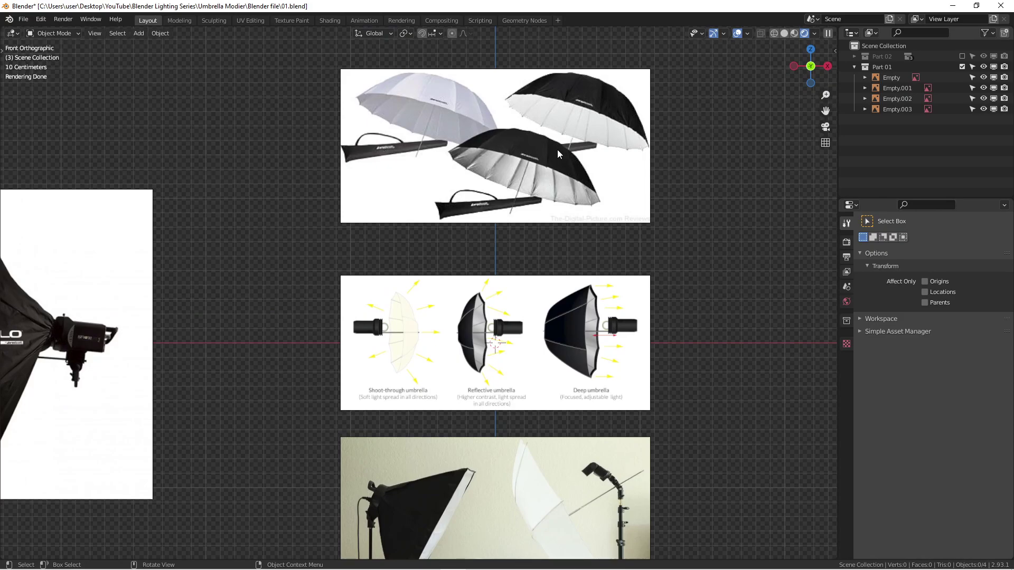
{"action": "scroll", "coordinate": [559, 153], "scroll_direction": "up", "scroll_amount": 2}
{"action": "middle_click_drag", "start_coordinate": [515, 191], "coordinate": [505, 239], "text": "shift"}
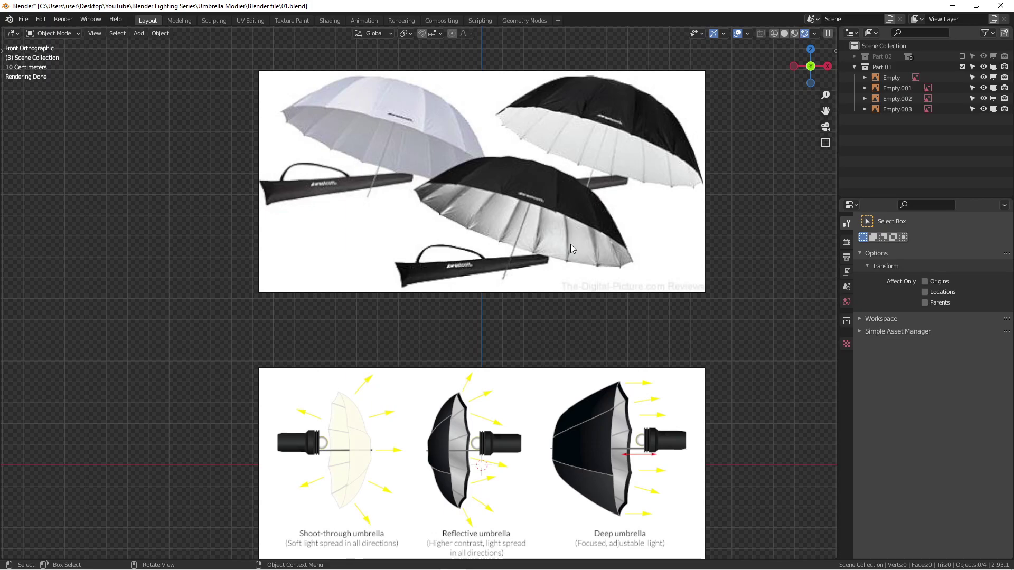
Step: Zoom in on the diagram labelling shoot-through, reflective and deep umbrellas
{"action": "scroll", "coordinate": [570, 244], "scroll_direction": "down", "scroll_amount": 1}
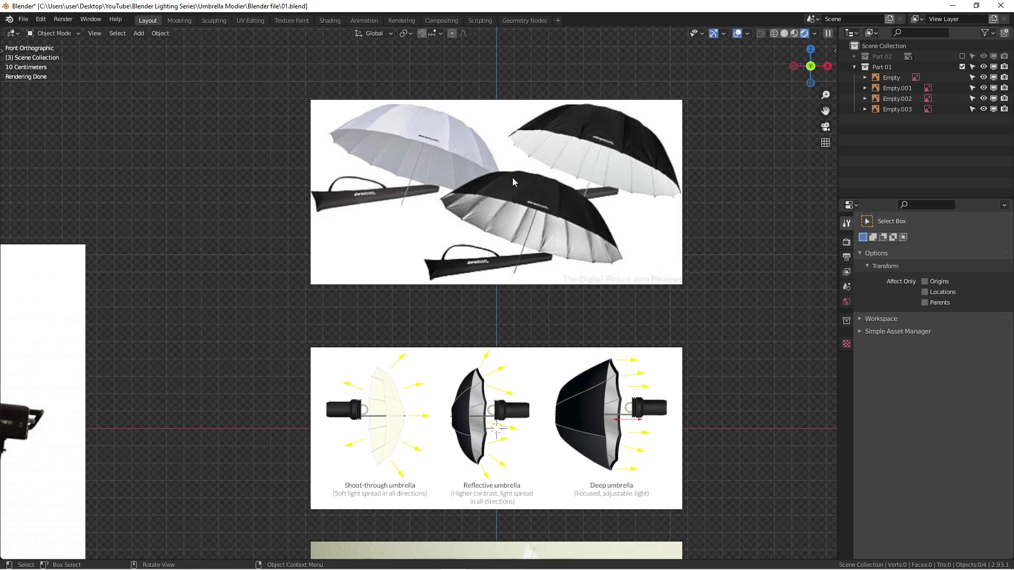
{"action": "scroll", "coordinate": [519, 187], "scroll_direction": "down", "scroll_amount": 1}
{"action": "scroll", "coordinate": [531, 295], "scroll_direction": "up", "scroll_amount": 1}
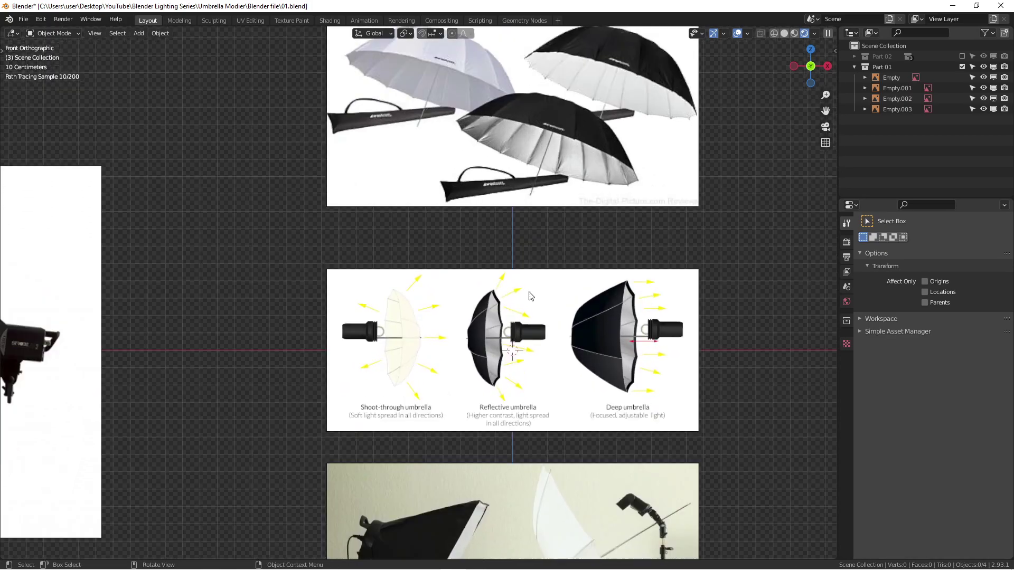
{"action": "scroll", "coordinate": [531, 295], "scroll_direction": "up", "scroll_amount": 2}
{"action": "scroll", "coordinate": [496, 273], "scroll_direction": "down", "scroll_amount": 1, "text": "shift"}
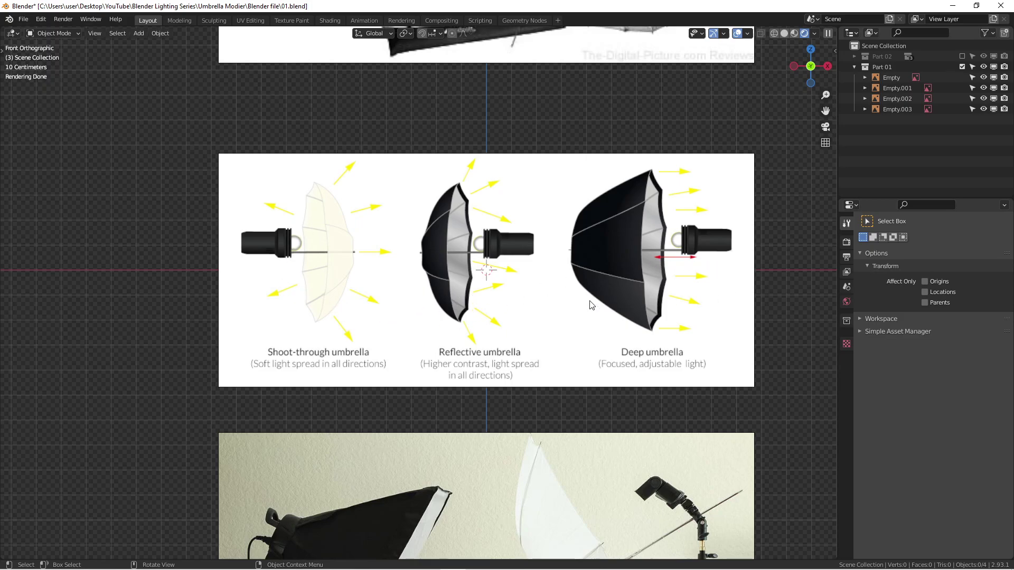
{"action": "scroll", "coordinate": [461, 369], "scroll_direction": "up", "scroll_amount": 1}
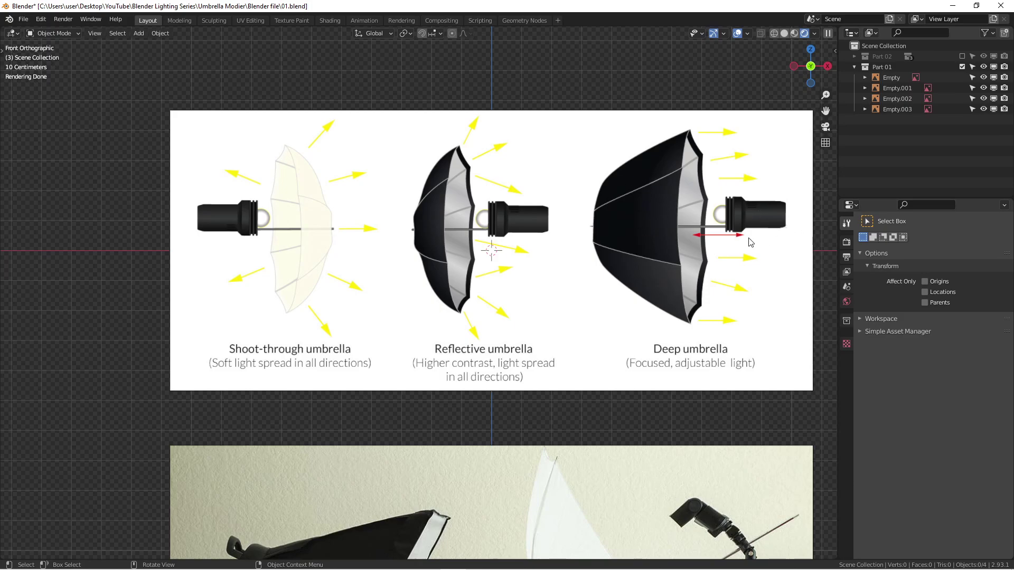
{"action": "scroll", "coordinate": [663, 240], "scroll_direction": "down", "scroll_amount": 2}
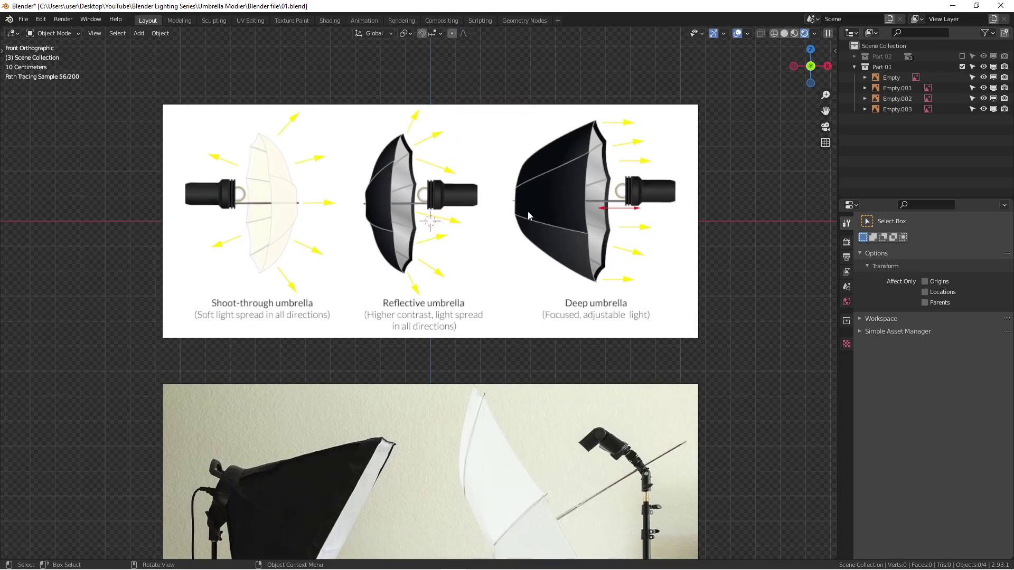
Step: Pan onto the studio photo of a softbox and white umbrella lighting a hat on a stool
{"action": "scroll", "coordinate": [541, 211], "scroll_direction": "down", "scroll_amount": 1}
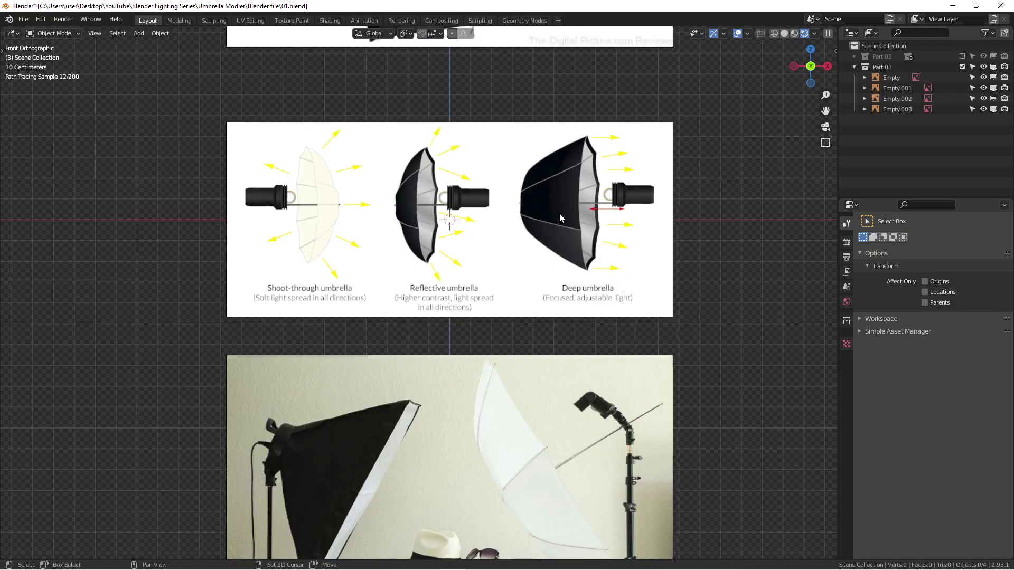
{"action": "middle_click_drag", "start_coordinate": [565, 213], "coordinate": [614, 232], "text": "shift"}
{"action": "scroll", "coordinate": [614, 232], "scroll_direction": "down", "scroll_amount": 4, "text": "shift"}
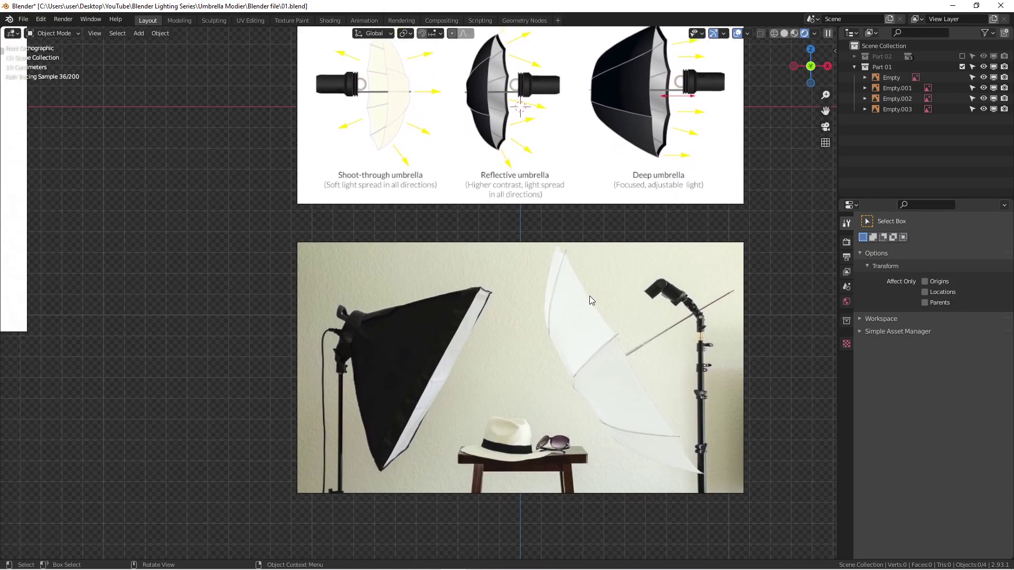
{"action": "scroll", "coordinate": [589, 295], "scroll_direction": "down", "scroll_amount": 2}
{"action": "scroll", "coordinate": [528, 344], "scroll_direction": "down", "scroll_amount": 1}
Step: Center and frame all four reference images together in the view
{"action": "middle_click_drag", "start_coordinate": [536, 340], "coordinate": [572, 347], "text": "shift"}
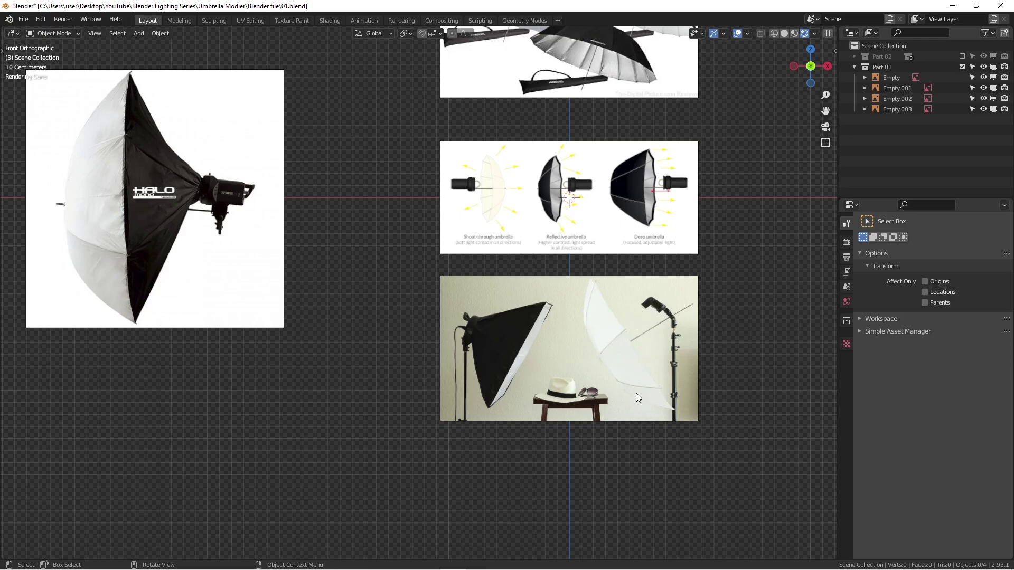
{"action": "scroll", "coordinate": [587, 337], "scroll_direction": "up", "scroll_amount": 1}
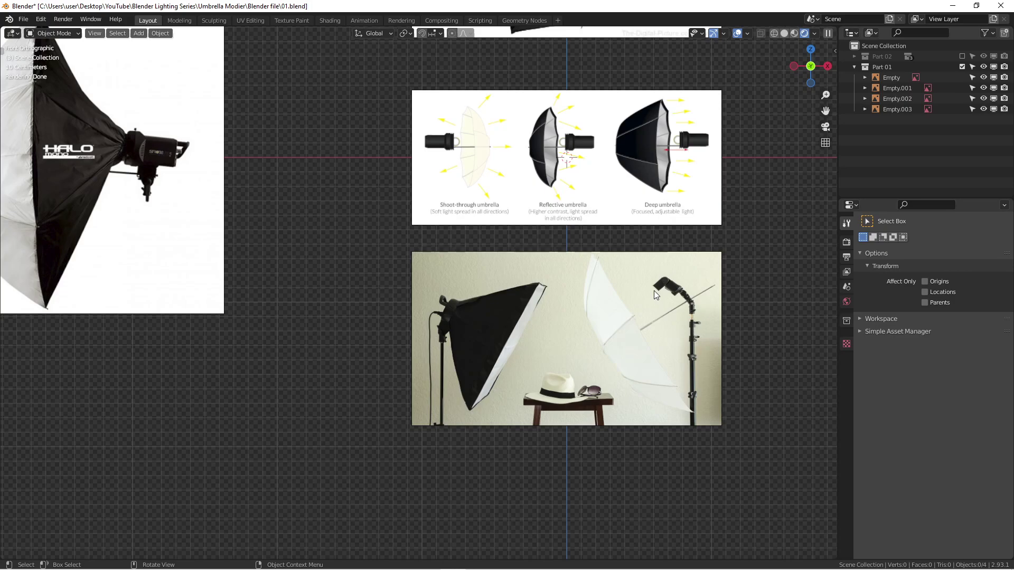
{"action": "scroll", "coordinate": [657, 292], "scroll_direction": "up", "scroll_amount": 2}
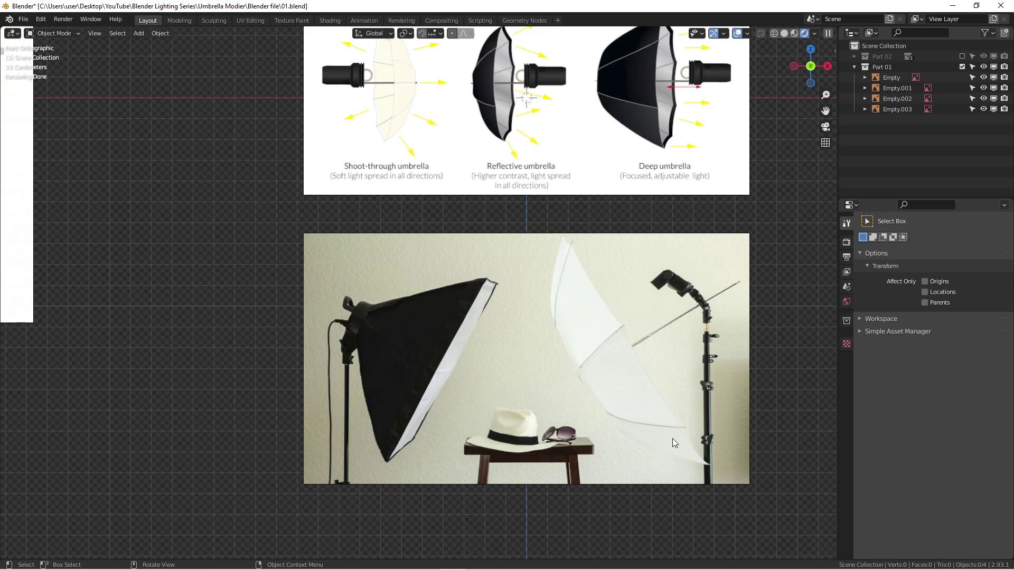
{"action": "scroll", "coordinate": [612, 368], "scroll_direction": "up", "scroll_amount": 1}
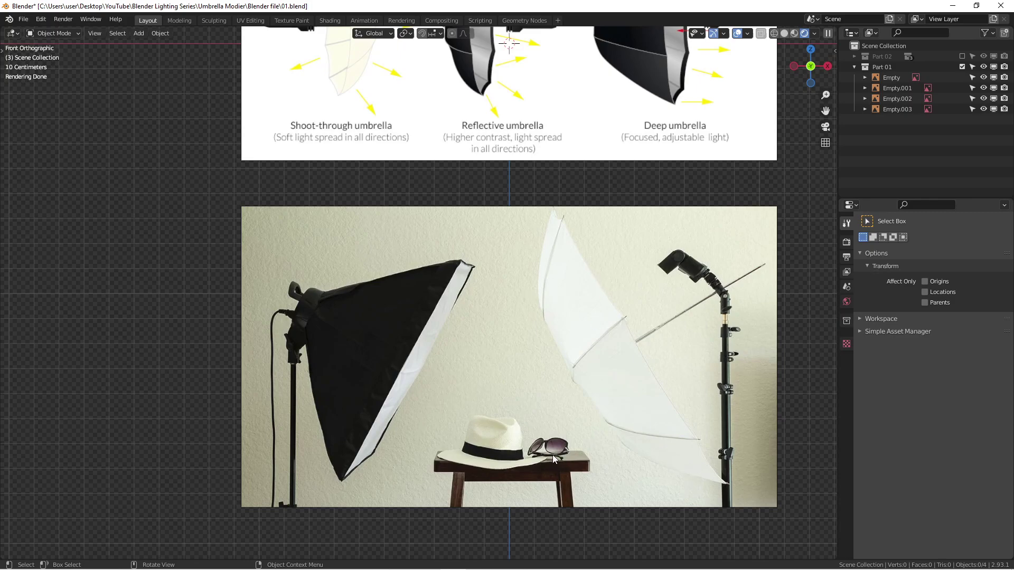
{"action": "scroll", "coordinate": [608, 328], "scroll_direction": "down", "scroll_amount": 1}
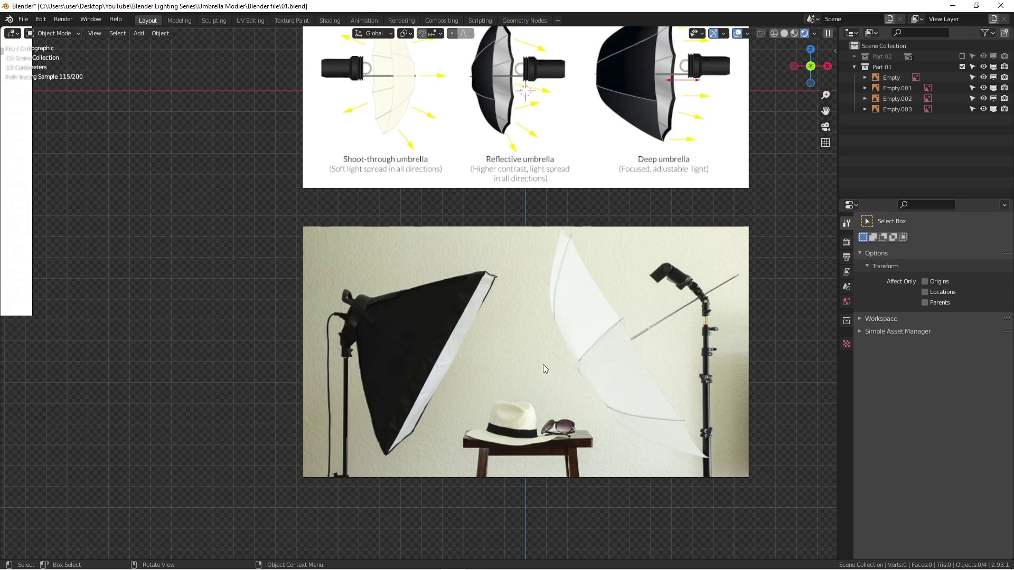
{"action": "scroll", "coordinate": [544, 365], "scroll_direction": "down", "scroll_amount": 4}
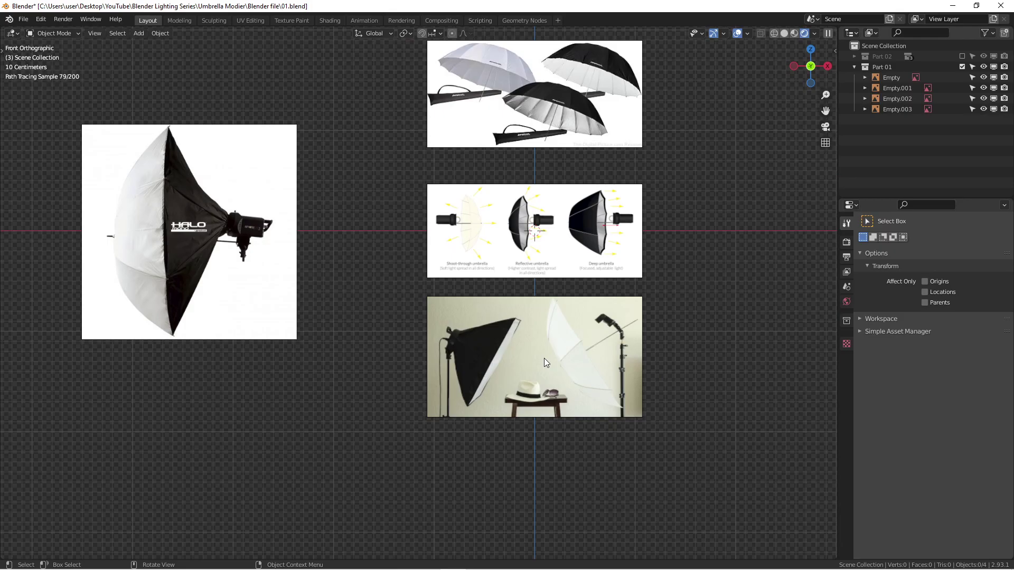
{"action": "middle_click_drag", "start_coordinate": [544, 358], "coordinate": [603, 395], "text": "shift"}
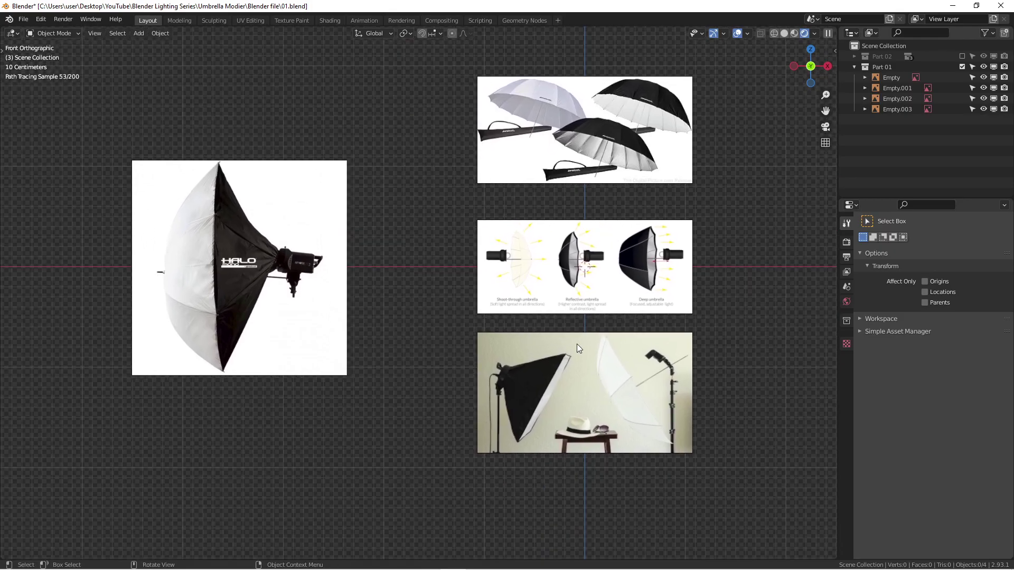
{"action": "middle_click_drag", "start_coordinate": [522, 195], "coordinate": [569, 217], "text": "shift"}
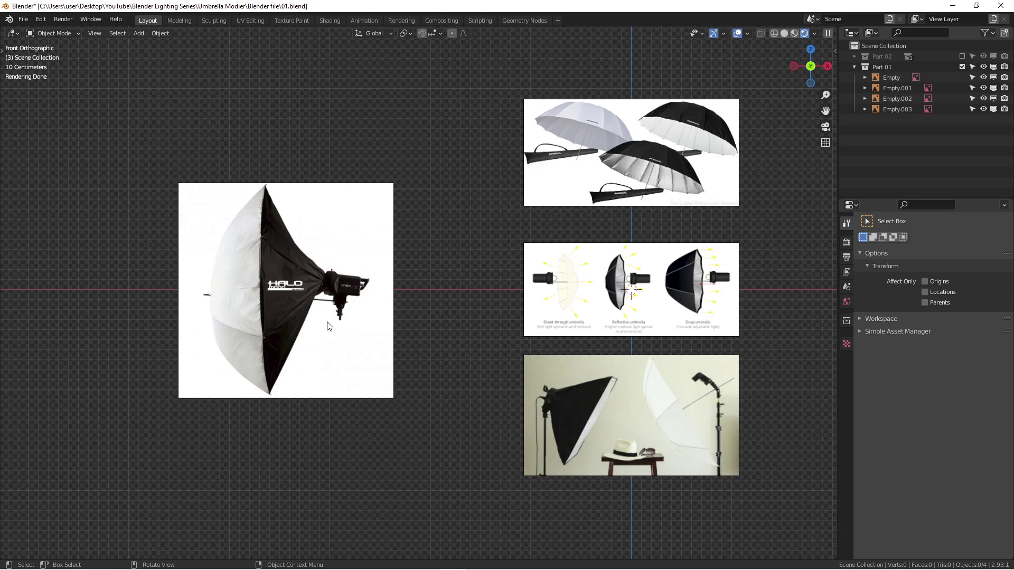
{"action": "scroll", "coordinate": [324, 325], "scroll_direction": "up", "scroll_amount": 1}
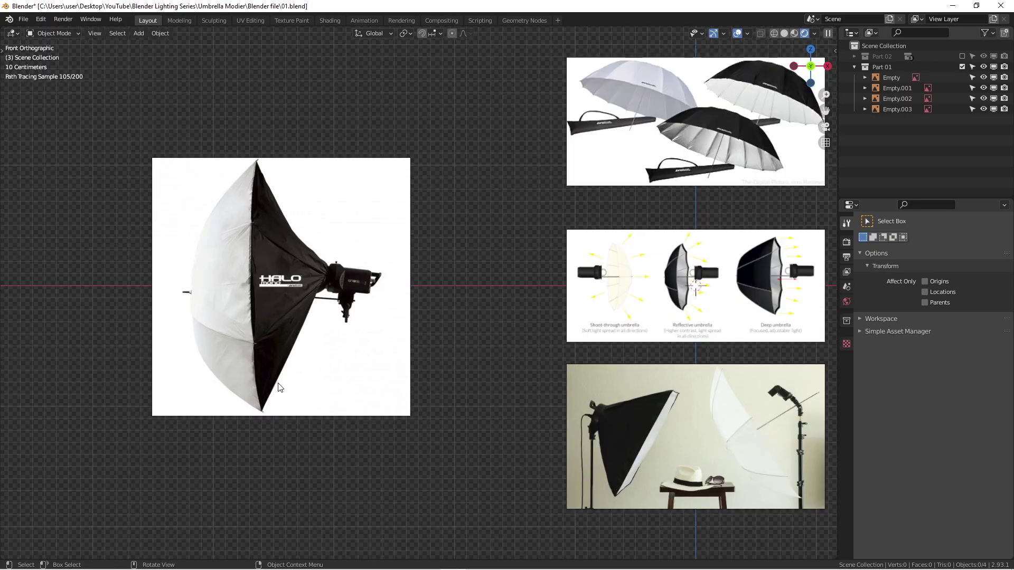
{"action": "scroll", "coordinate": [339, 280], "scroll_direction": "down", "scroll_amount": 1}
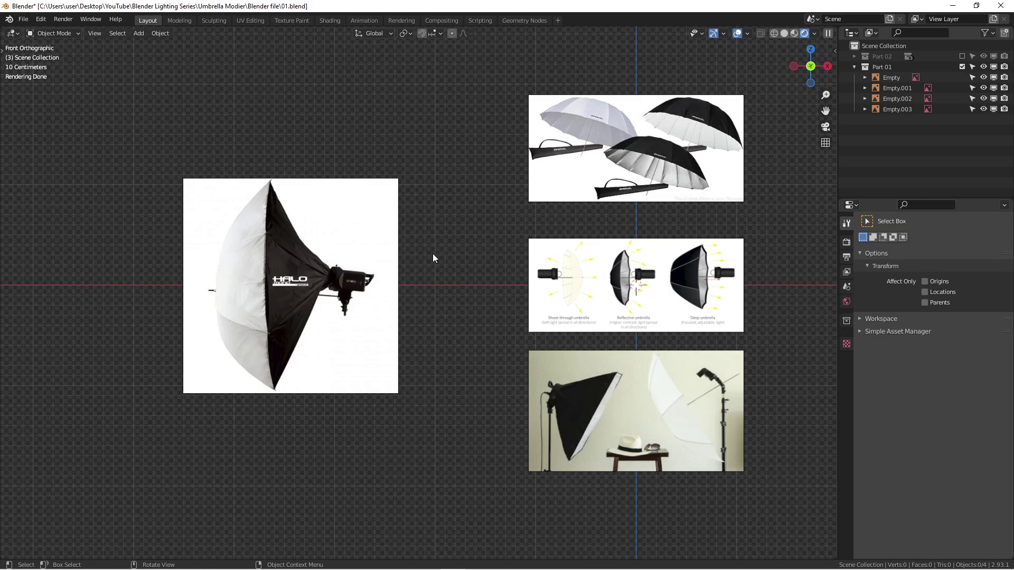
{"action": "middle_click_drag", "start_coordinate": [436, 251], "coordinate": [398, 262], "text": "shift"}
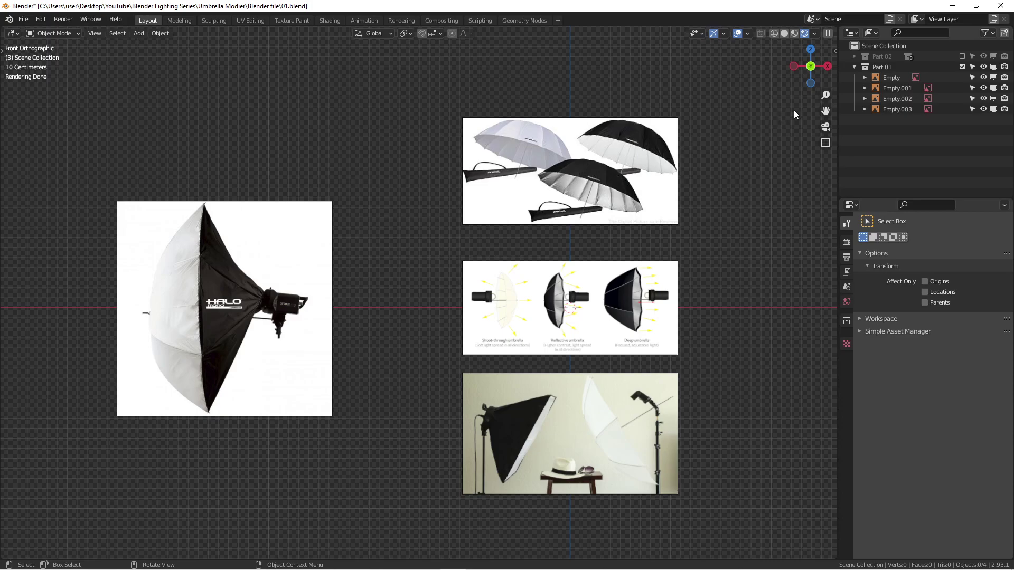
Step: Collapse and exclude the Part 01 reference collection from the scene
{"action": "left_click", "coordinate": [853, 66]}
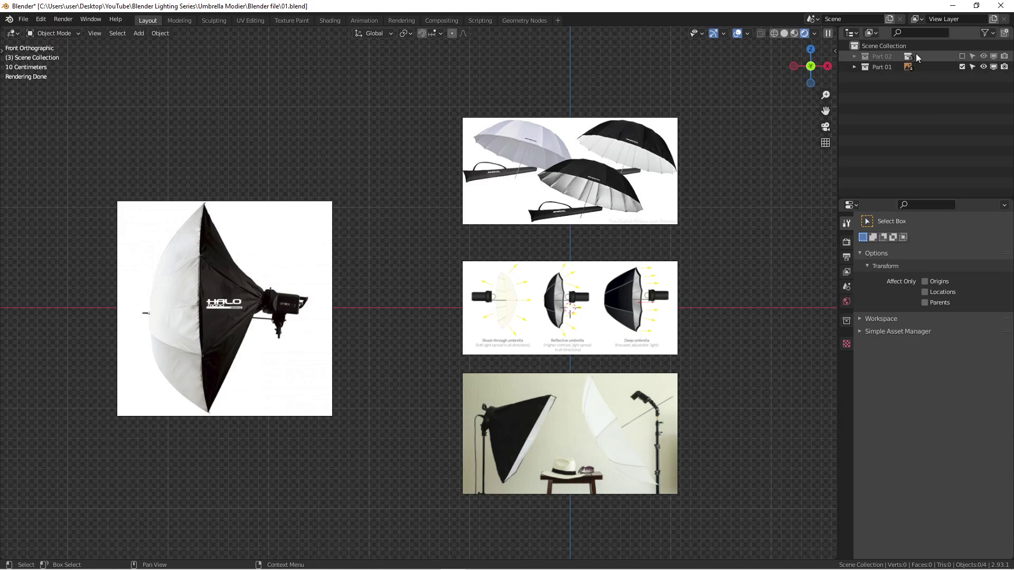
{"action": "left_click", "coordinate": [963, 67]}
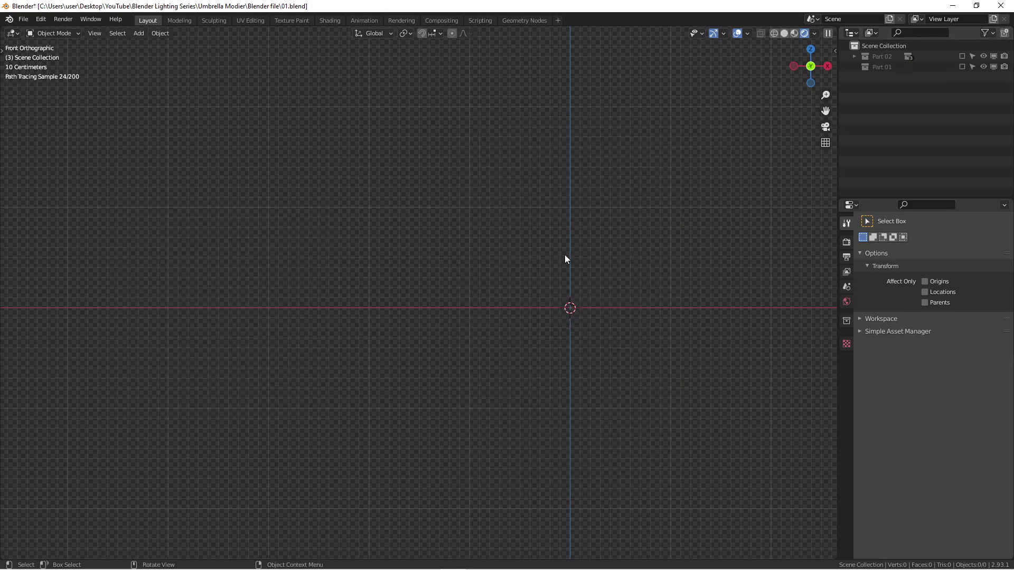
{"action": "middle_click_drag", "start_coordinate": [565, 259], "coordinate": [473, 287], "text": "shift"}
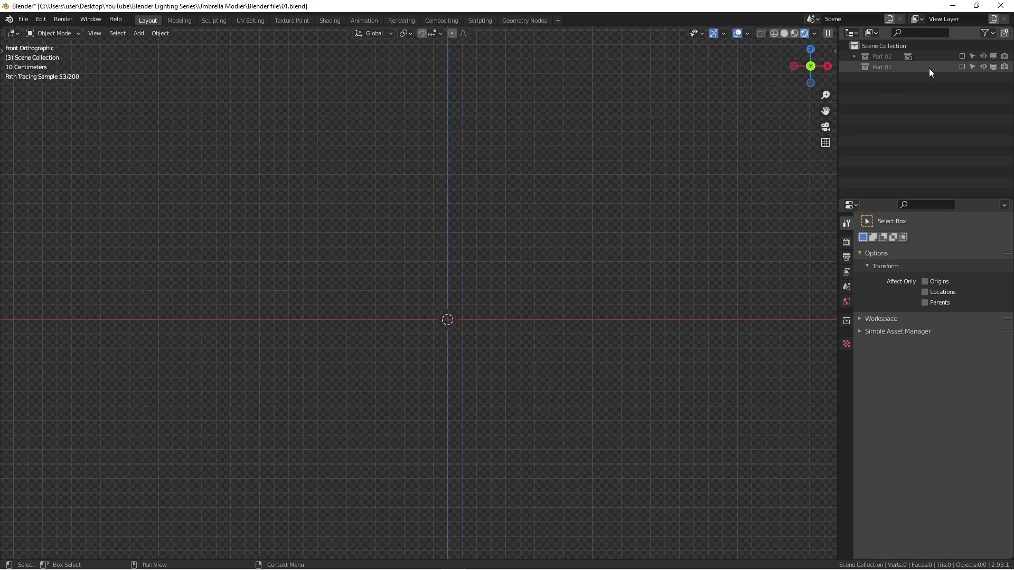
Step: Include the Part 02 collection and zoom the rendered view onto its four cyan lights
{"action": "left_click", "coordinate": [961, 56]}
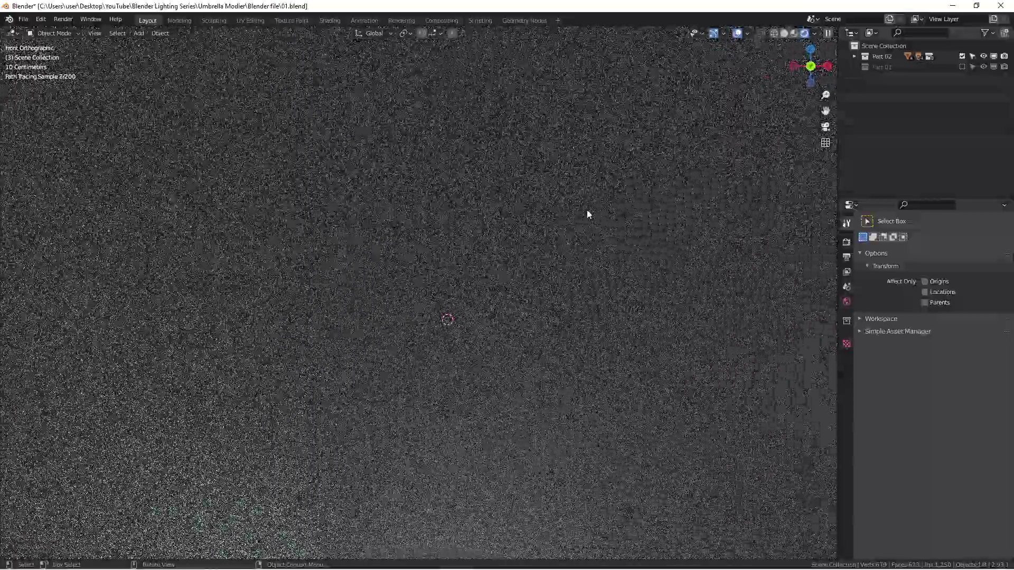
{"action": "scroll", "coordinate": [587, 214], "scroll_direction": "down", "scroll_amount": 5}
{"action": "scroll", "coordinate": [590, 204], "scroll_direction": "down", "scroll_amount": 5}
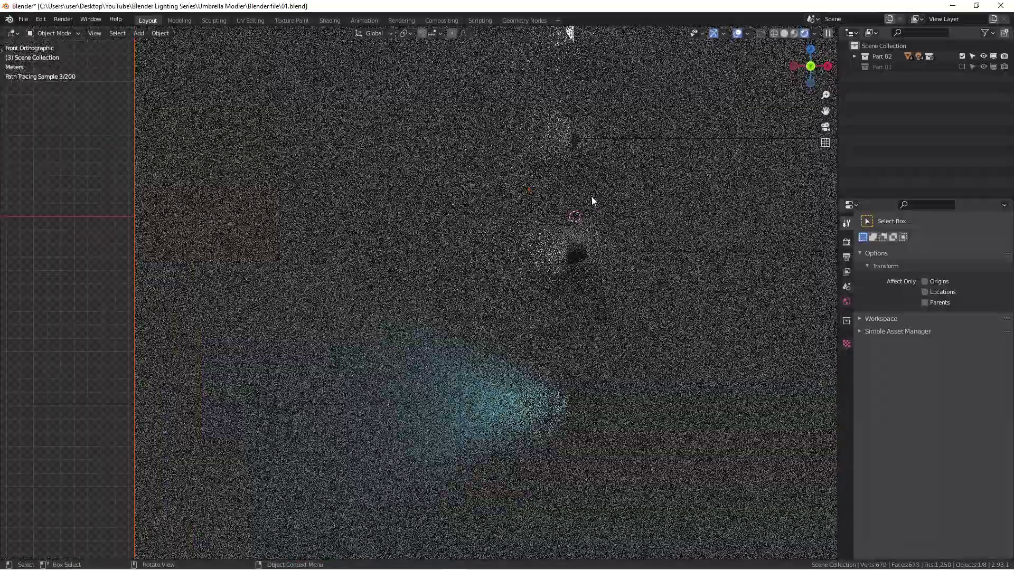
{"action": "scroll", "coordinate": [523, 259], "scroll_direction": "up", "scroll_amount": 2}
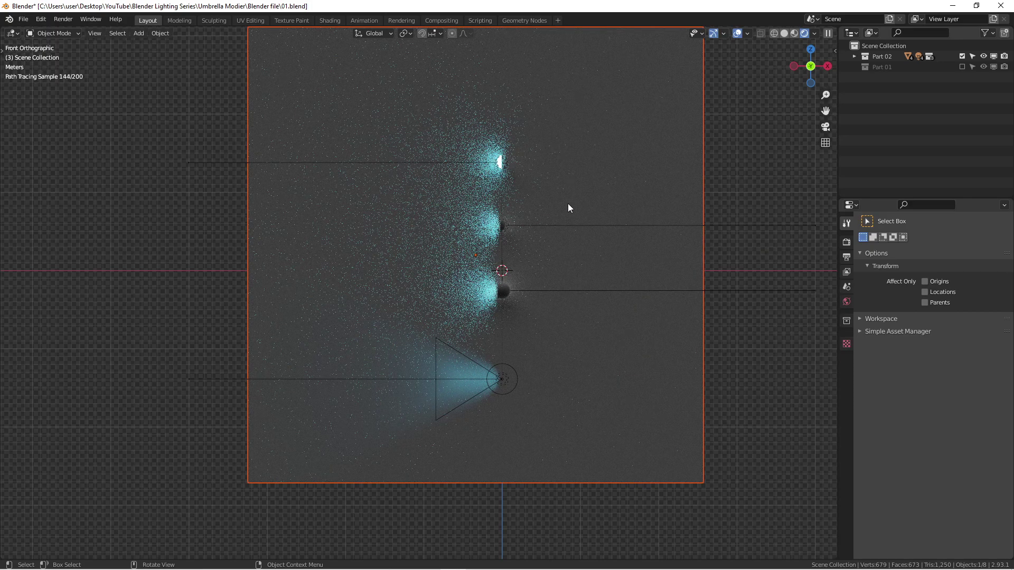
{"action": "scroll", "coordinate": [495, 147], "scroll_direction": "up", "scroll_amount": 1}
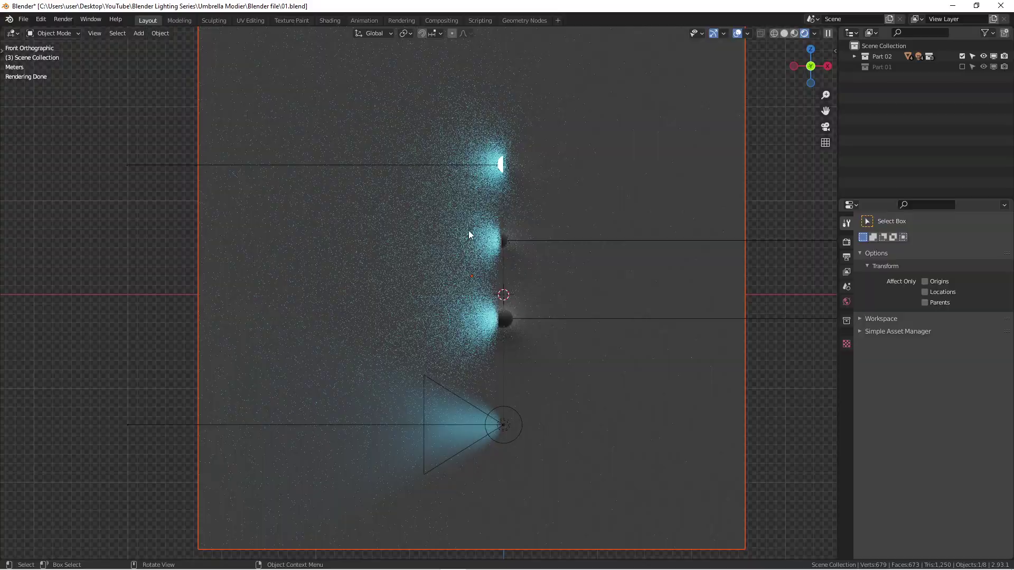
{"action": "scroll", "coordinate": [531, 166], "scroll_direction": "down", "scroll_amount": 1}
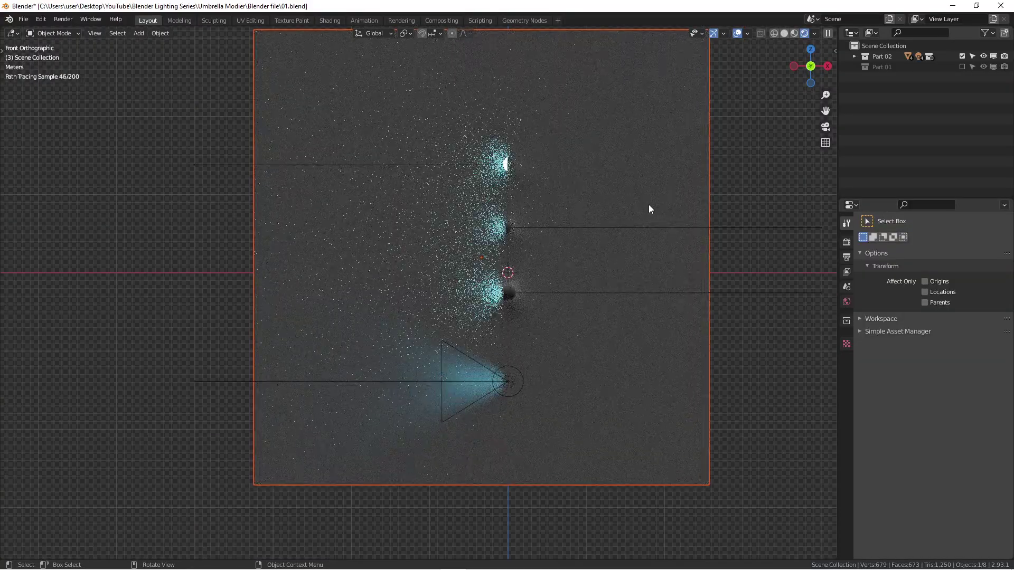
{"action": "scroll", "coordinate": [524, 170], "scroll_direction": "up", "scroll_amount": 2}
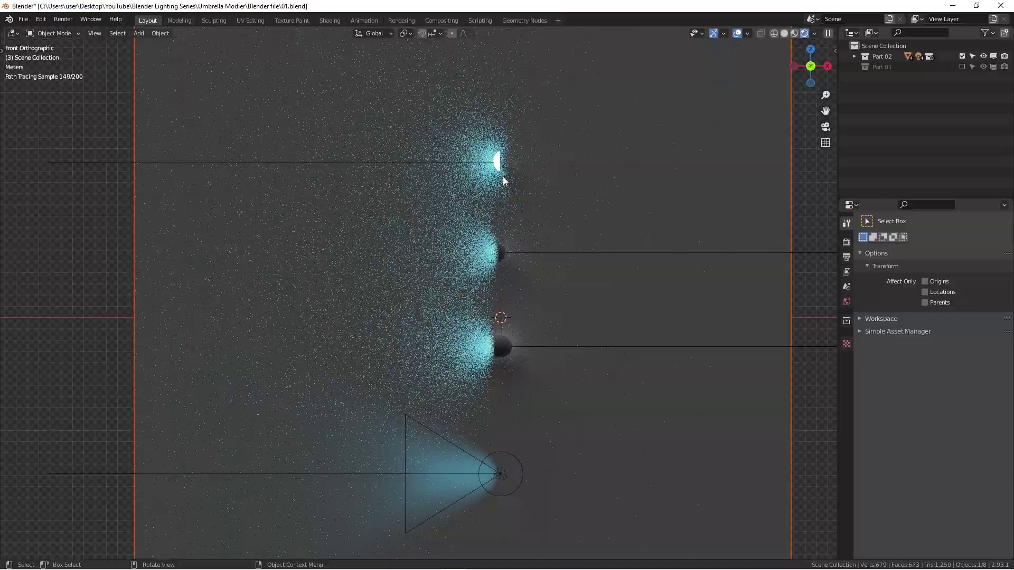
Step: Select the top half-sphere umbrella shell and frame it in the view
{"action": "scroll", "coordinate": [503, 180], "scroll_direction": "up", "scroll_amount": 5}
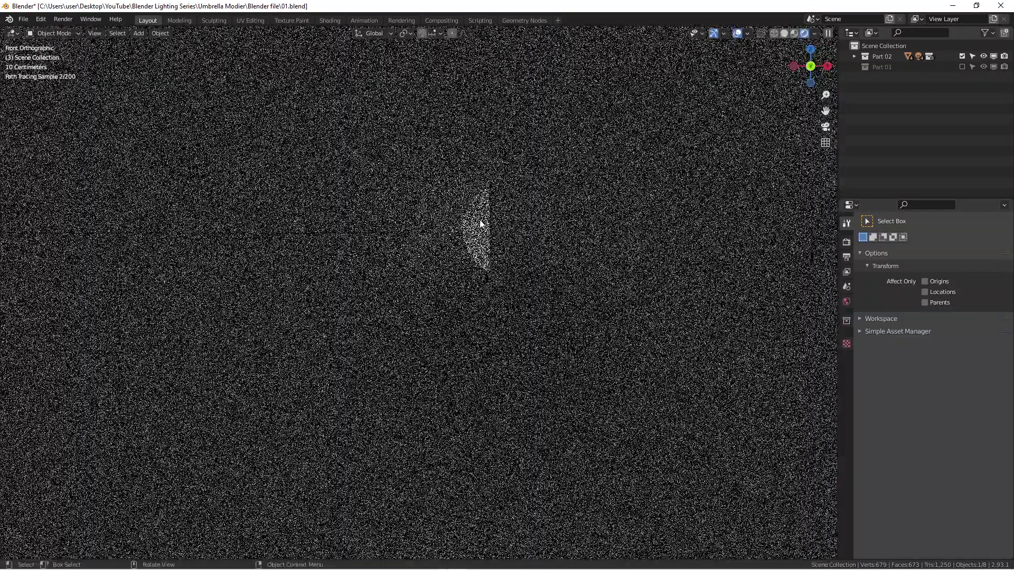
{"action": "left_click", "coordinate": [479, 220]}
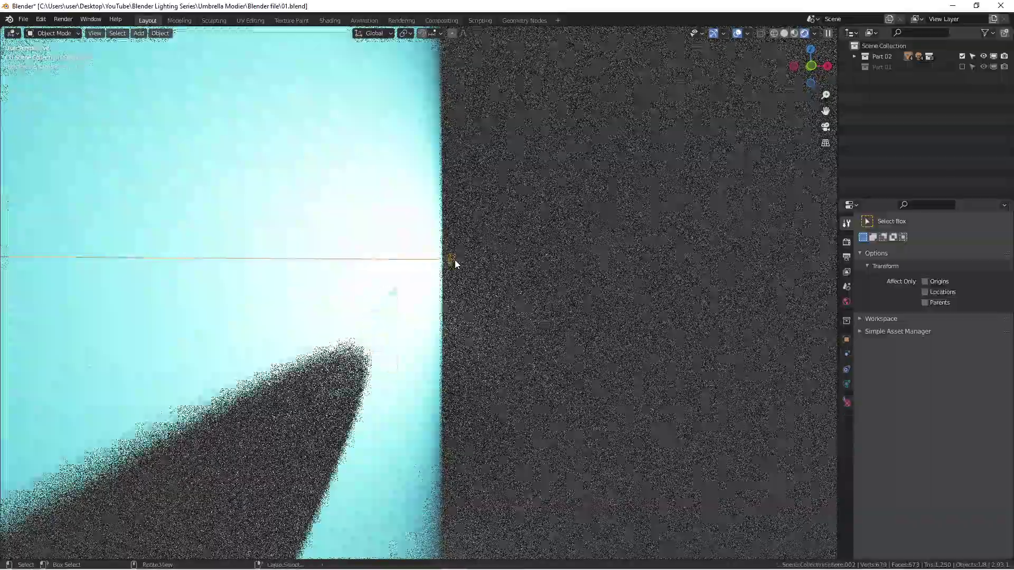
{"action": "key", "text": "KP_Decimal"}
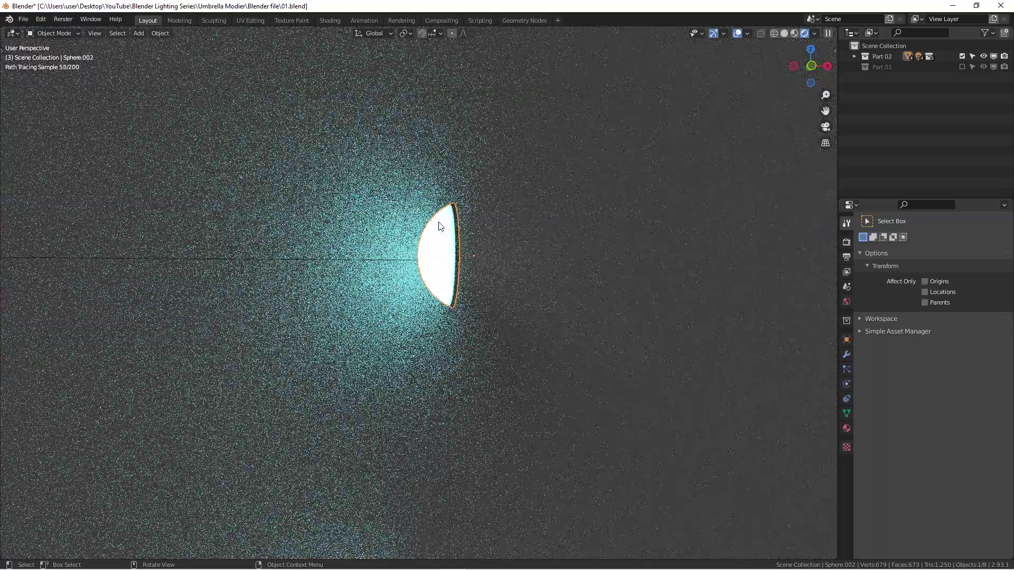
{"action": "scroll", "coordinate": [414, 262], "scroll_direction": "down", "scroll_amount": 2}
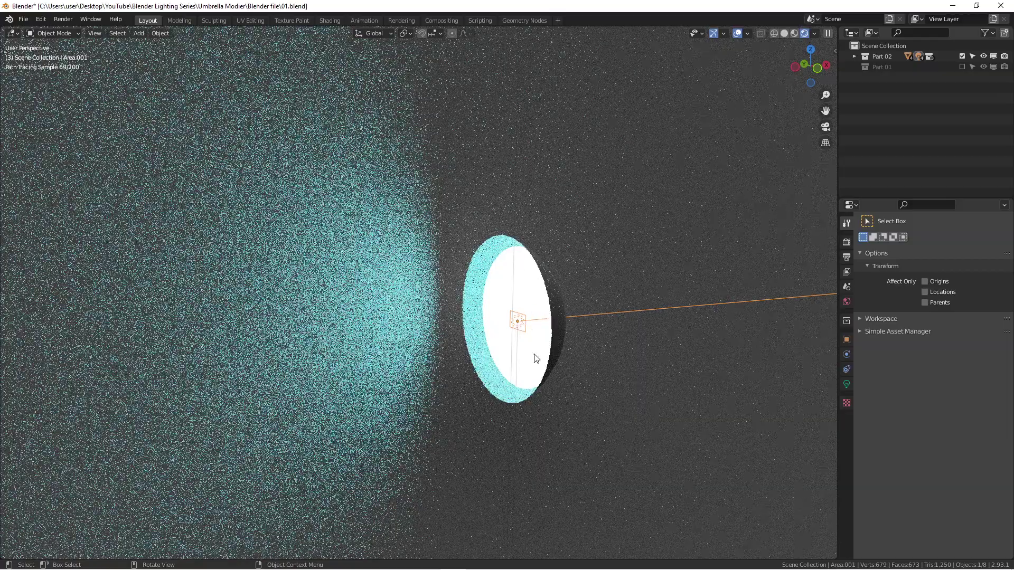
{"action": "scroll", "coordinate": [544, 275], "scroll_direction": "up", "scroll_amount": 3}
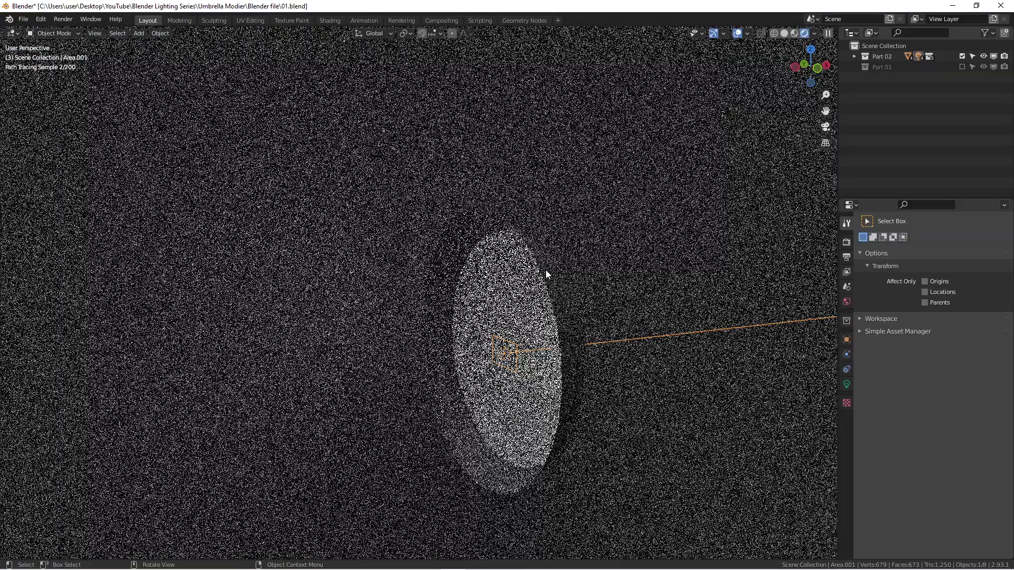
Step: Select the umbrella's outer sphere rim and orbit to a side-on view of it
{"action": "left_click", "coordinate": [446, 260]}
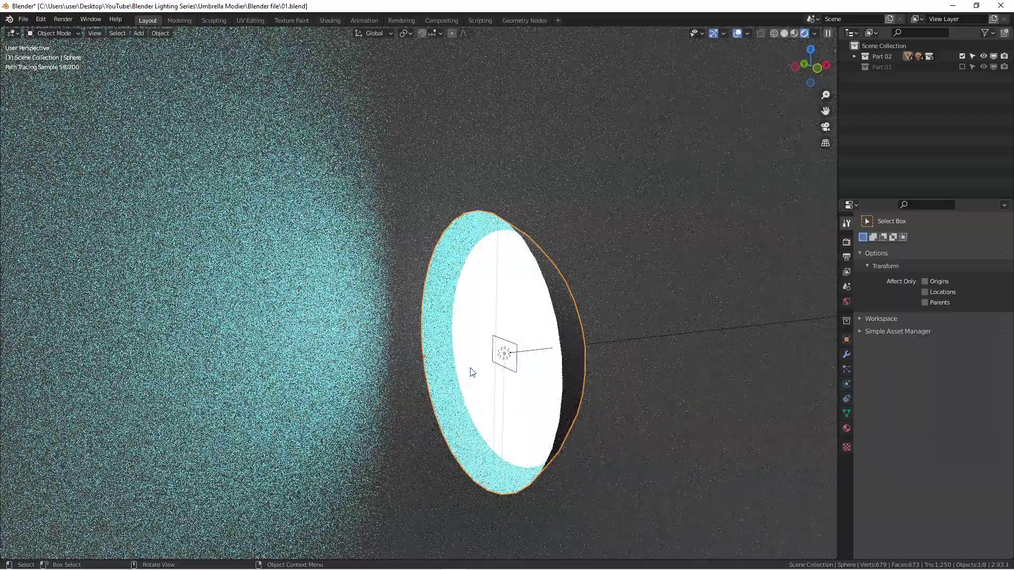
{"action": "scroll", "coordinate": [472, 373], "scroll_direction": "down", "scroll_amount": 3}
{"action": "middle_click_drag", "start_coordinate": [471, 373], "coordinate": [426, 311]}
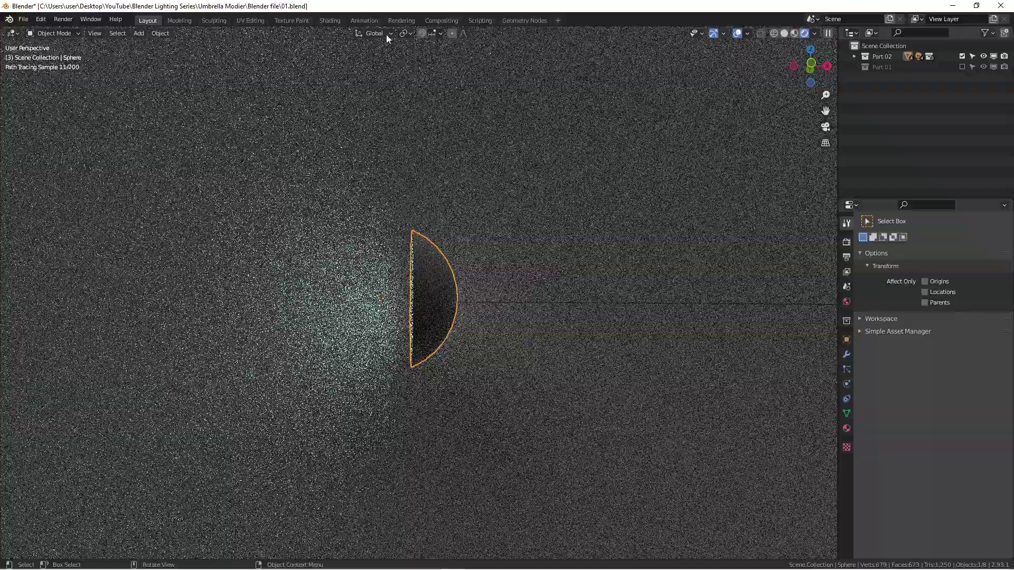
Step: Switch to the Shading workspace with the umbrella centered in the viewport
{"action": "left_click", "coordinate": [333, 21]}
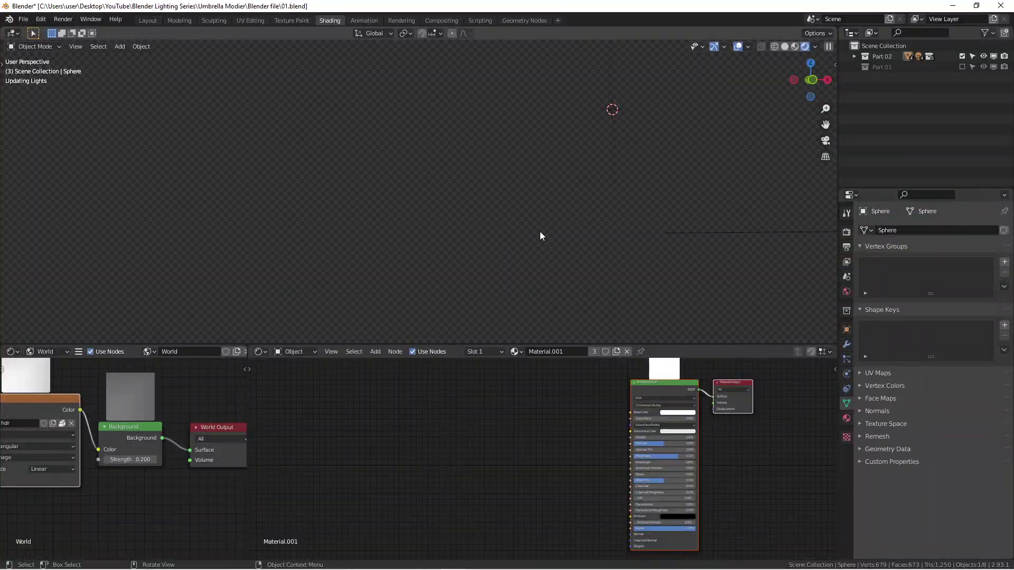
{"action": "scroll", "coordinate": [521, 296], "scroll_direction": "up", "scroll_amount": 5}
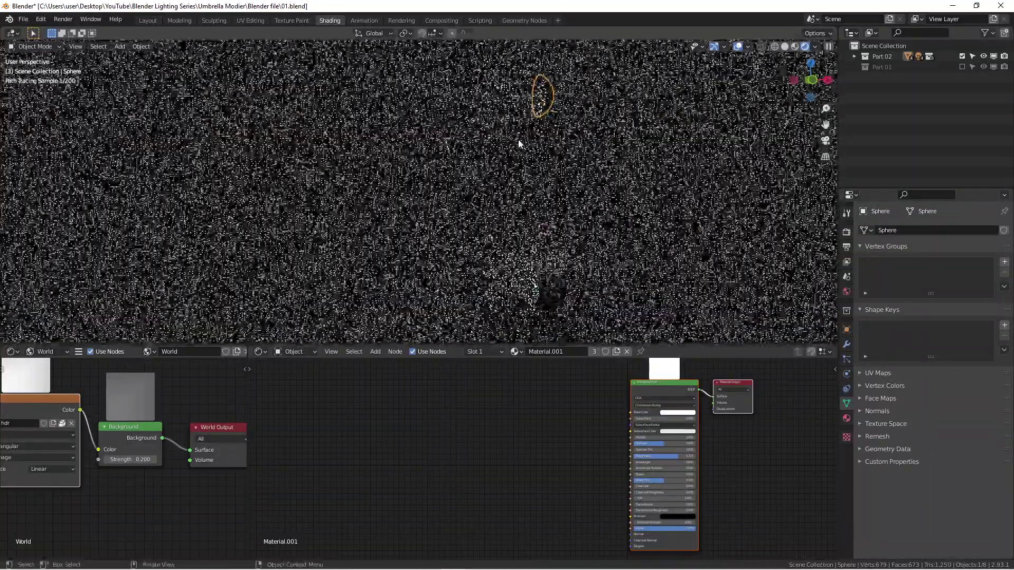
{"action": "middle_click_drag", "start_coordinate": [518, 138], "coordinate": [574, 179]}
{"action": "scroll", "coordinate": [575, 179], "scroll_direction": "up", "scroll_amount": 4}
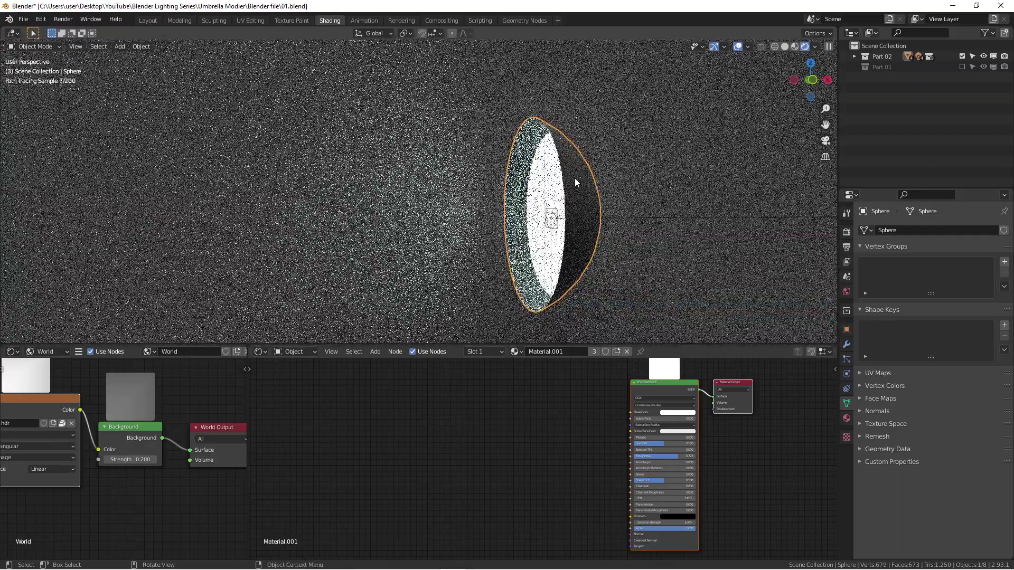
Step: Select the Area.001 light to show its 500000 W settings, viewed from the front
{"action": "left_click", "coordinate": [574, 178]}
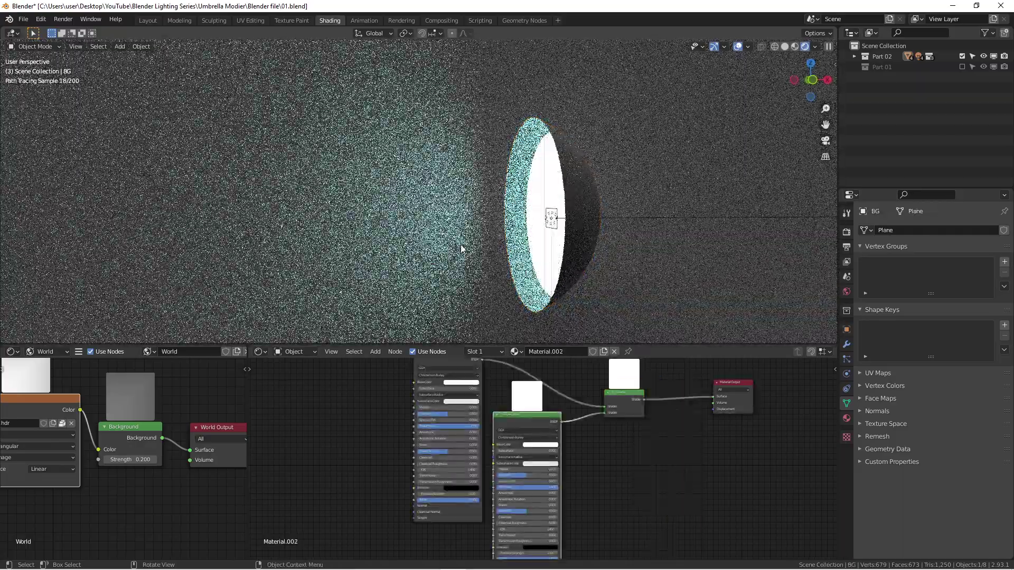
{"action": "left_click", "coordinate": [552, 219]}
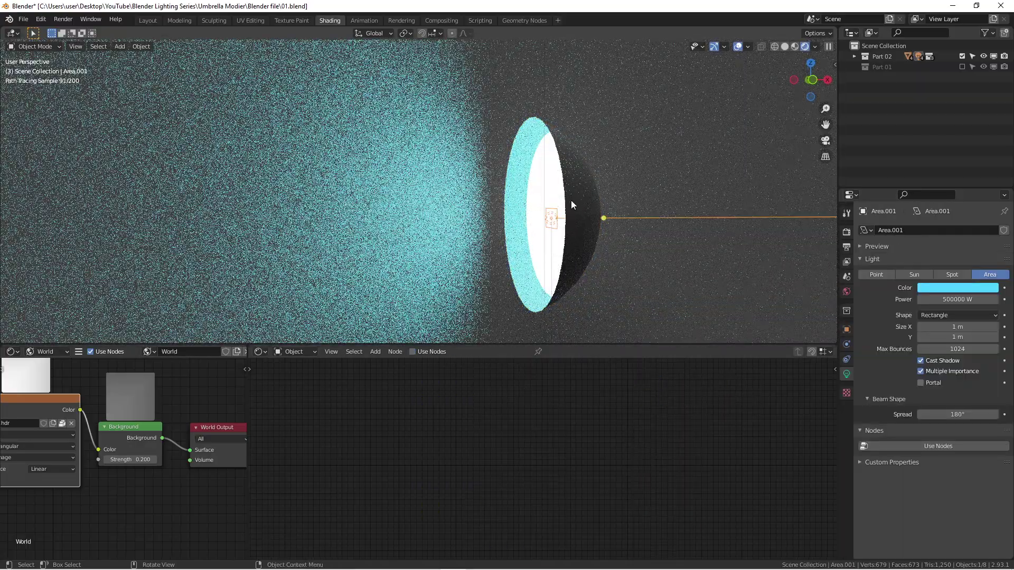
{"action": "scroll", "coordinate": [522, 221], "scroll_direction": "down", "scroll_amount": 3}
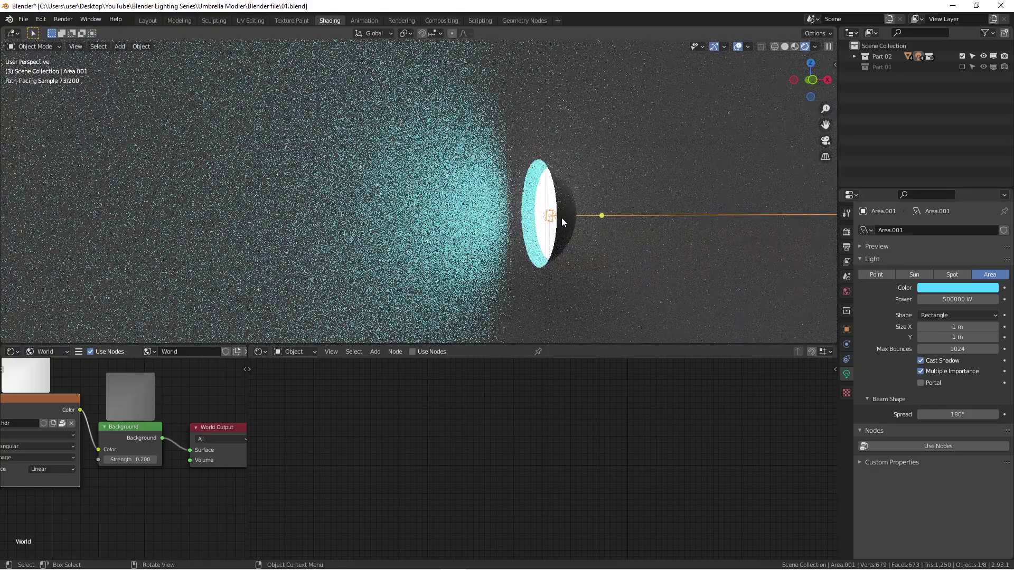
{"action": "key", "text": "g"}
{"action": "left_click", "coordinate": [500, 233]}
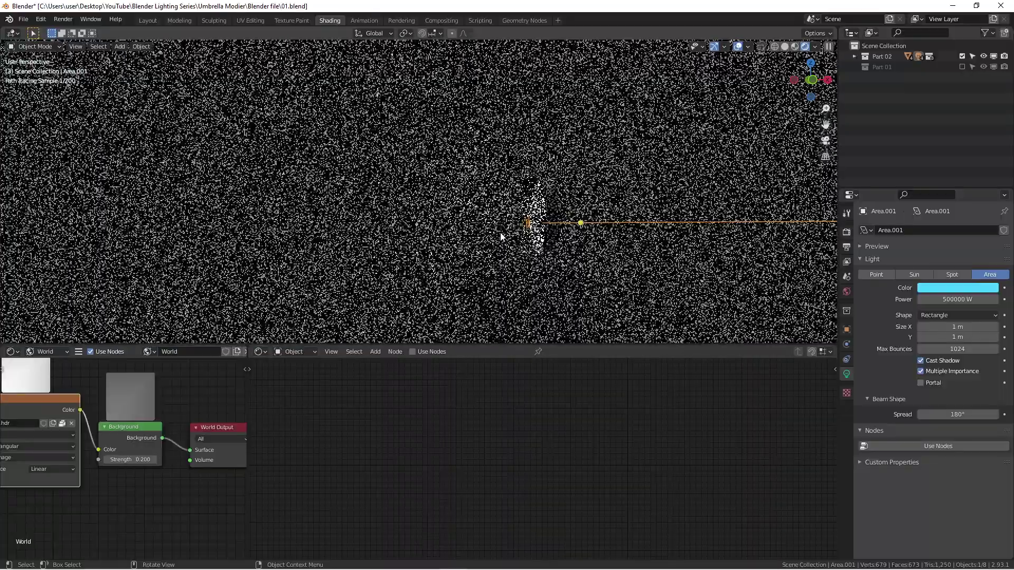
{"action": "key", "text": "KP_1"}
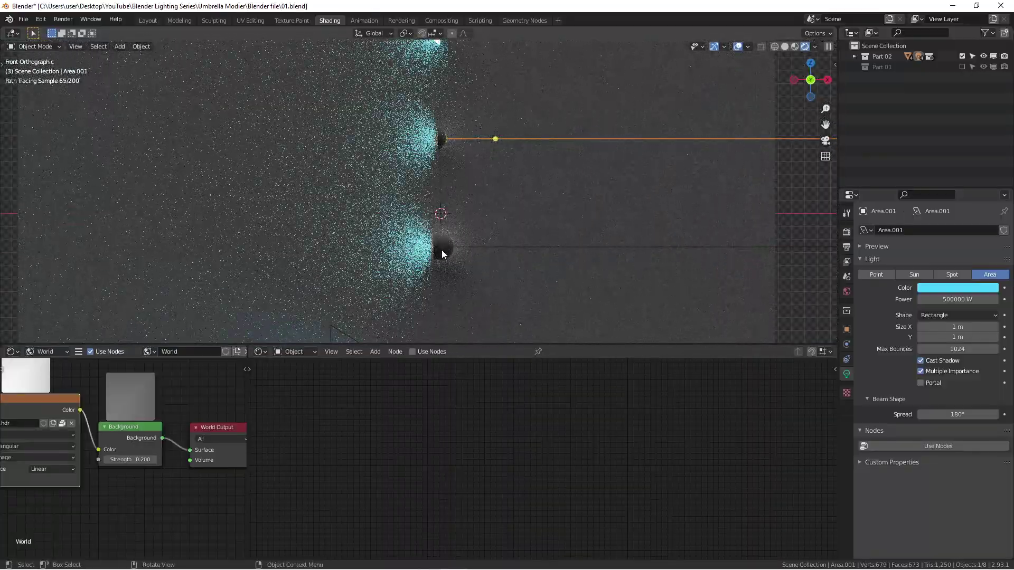
Step: Select Sphere.001, orbit to see inside it, then return to front view and maximize the viewport
{"action": "scroll", "coordinate": [441, 249], "scroll_direction": "up", "scroll_amount": 4}
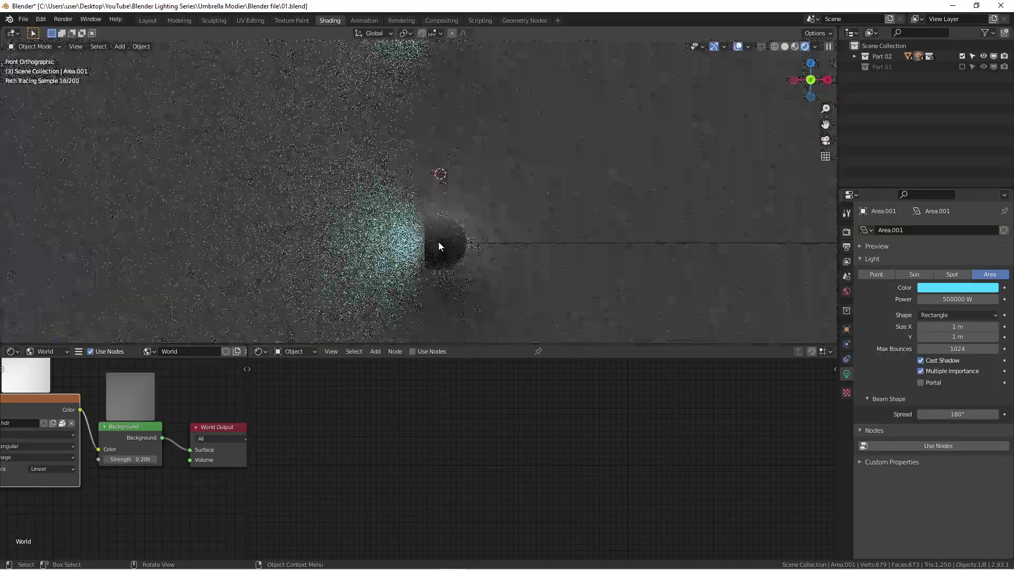
{"action": "left_click", "coordinate": [439, 243]}
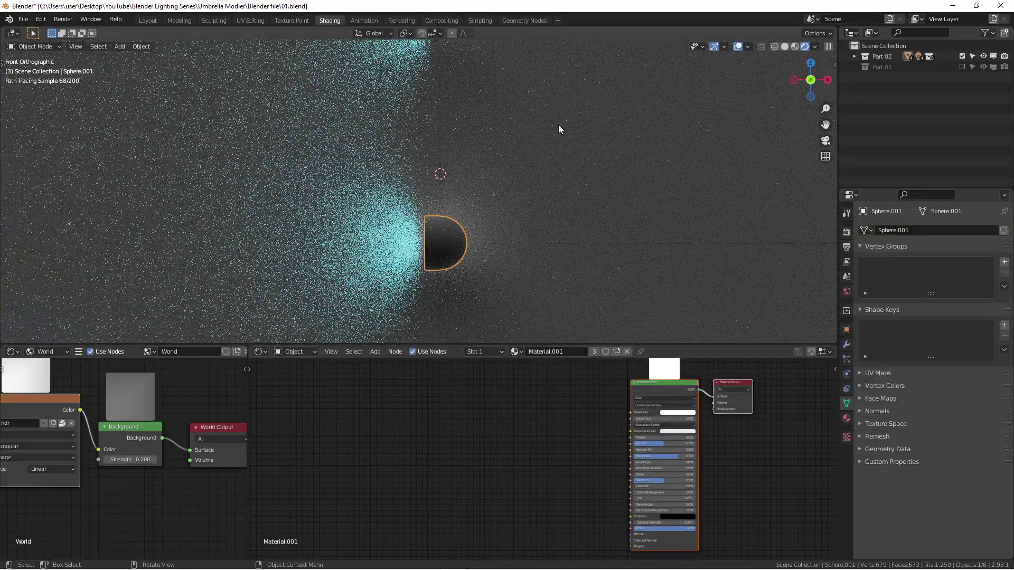
{"action": "scroll", "coordinate": [493, 177], "scroll_direction": "down", "scroll_amount": 2}
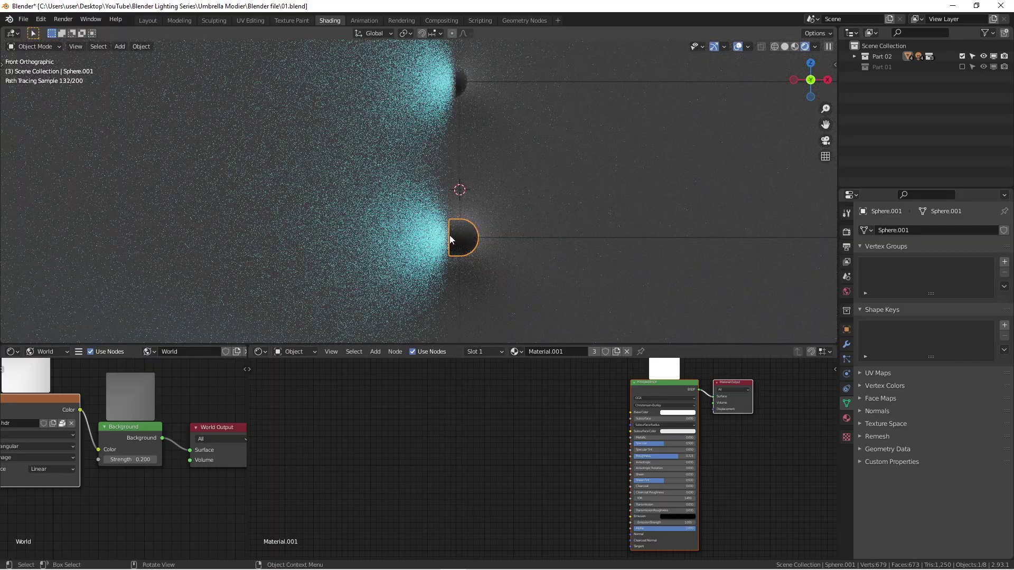
{"action": "scroll", "coordinate": [457, 235], "scroll_direction": "up", "scroll_amount": 4}
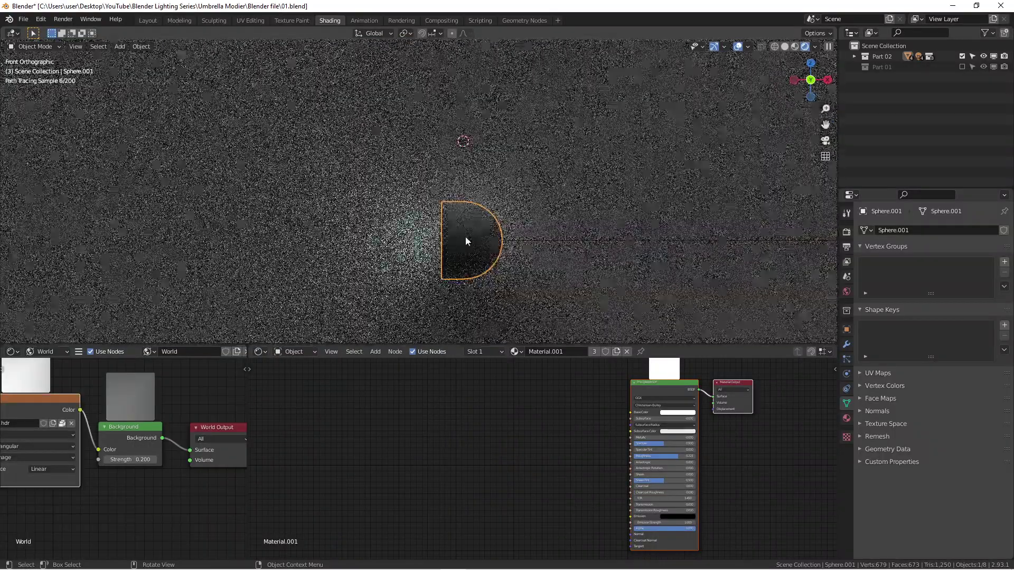
{"action": "mouse_move", "coordinate": [475, 240]}
{"action": "middle_mouse_down"}
{"action": "mouse_move", "coordinate": [452, 244]}
{"action": "mouse_move", "coordinate": [469, 241]}
{"action": "middle_mouse_up"}
{"action": "key", "text": "KP_1"}
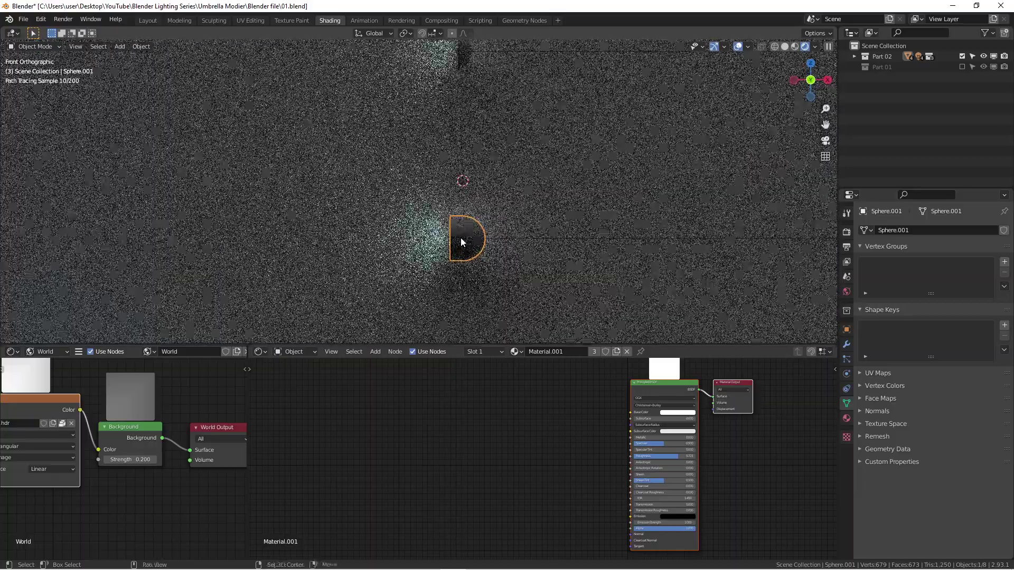
{"action": "scroll", "coordinate": [461, 242], "scroll_direction": "down", "scroll_amount": 3}
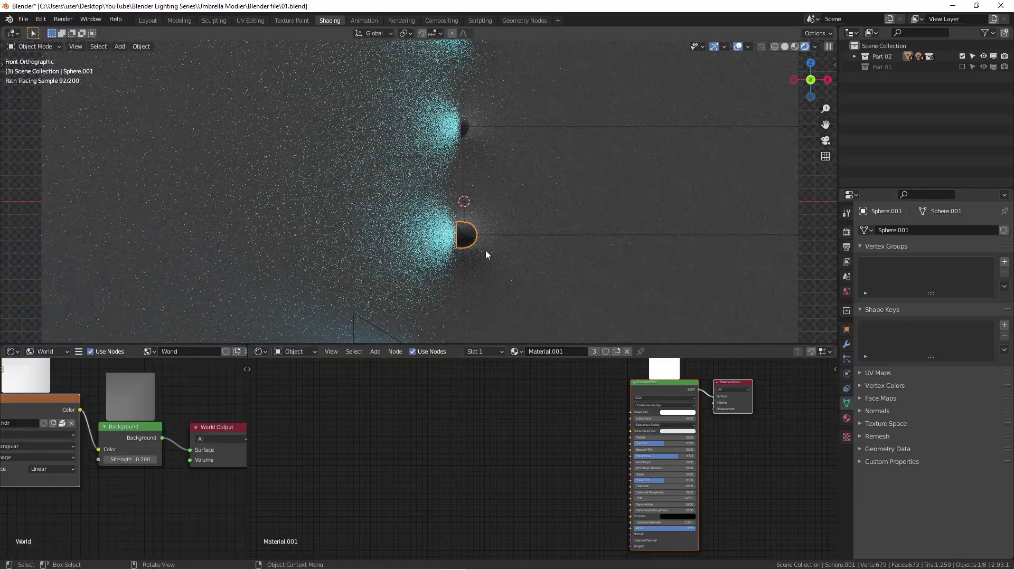
{"action": "key", "text": "ctrl+space"}
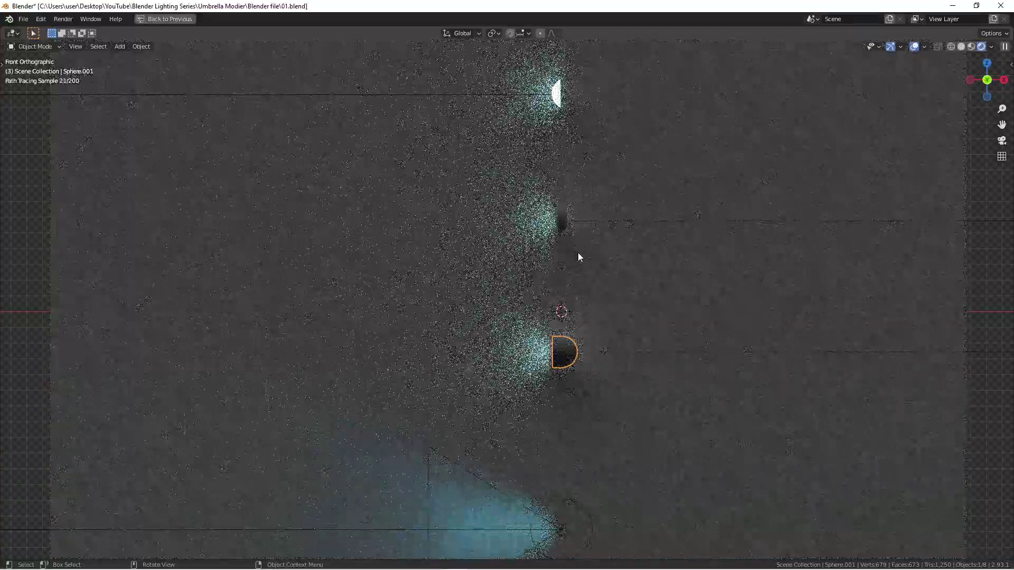
Step: Compare the umbrella renders in the maximized view, then select the cyan spot light at the bottom
{"action": "scroll", "coordinate": [578, 257], "scroll_direction": "up", "scroll_amount": 3}
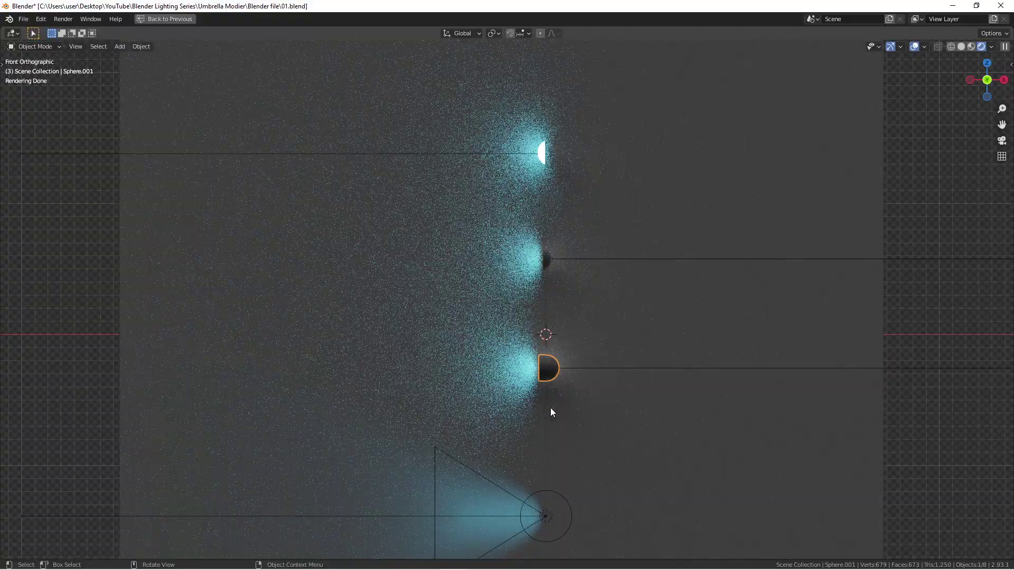
{"action": "scroll", "coordinate": [550, 417], "scroll_direction": "down", "scroll_amount": 5, "text": "shift"}
{"action": "scroll", "coordinate": [543, 262], "scroll_direction": "up", "scroll_amount": 1}
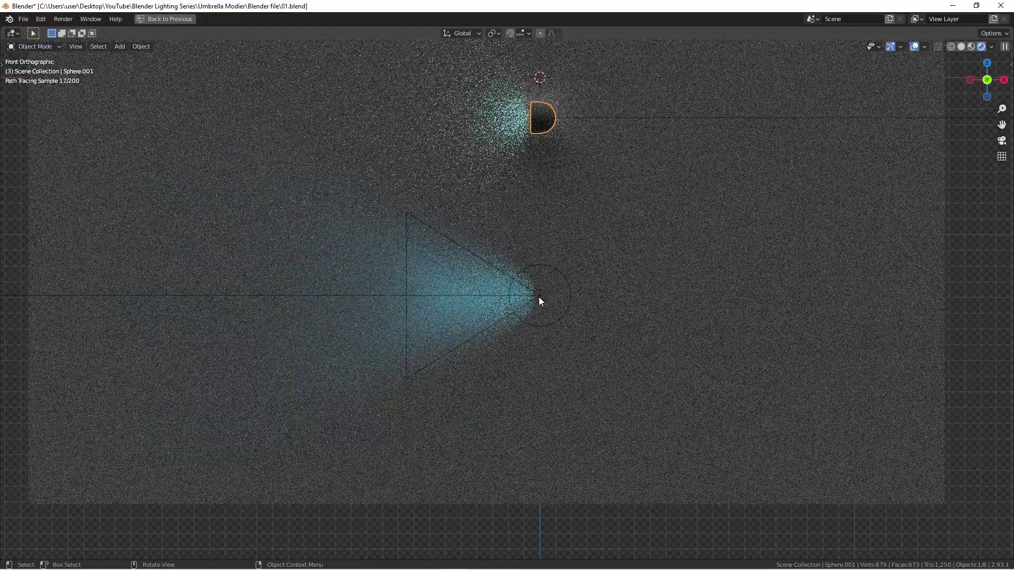
{"action": "left_click", "coordinate": [539, 296]}
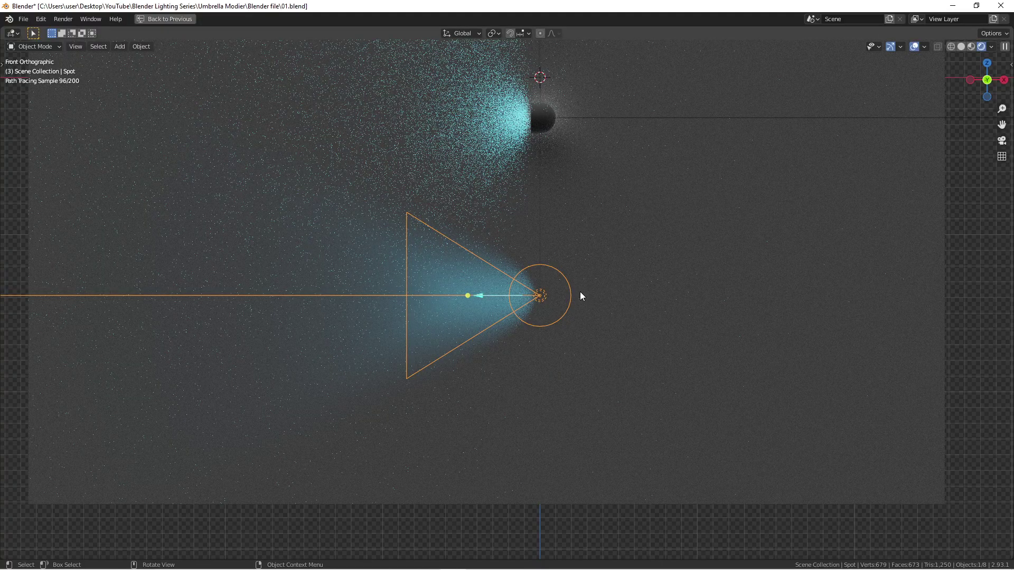
Step: Restore the split layout, enlarge the 3D view, and frame the spot light showing its 500 W, 64° settings
{"action": "key", "text": "ctrl+space"}
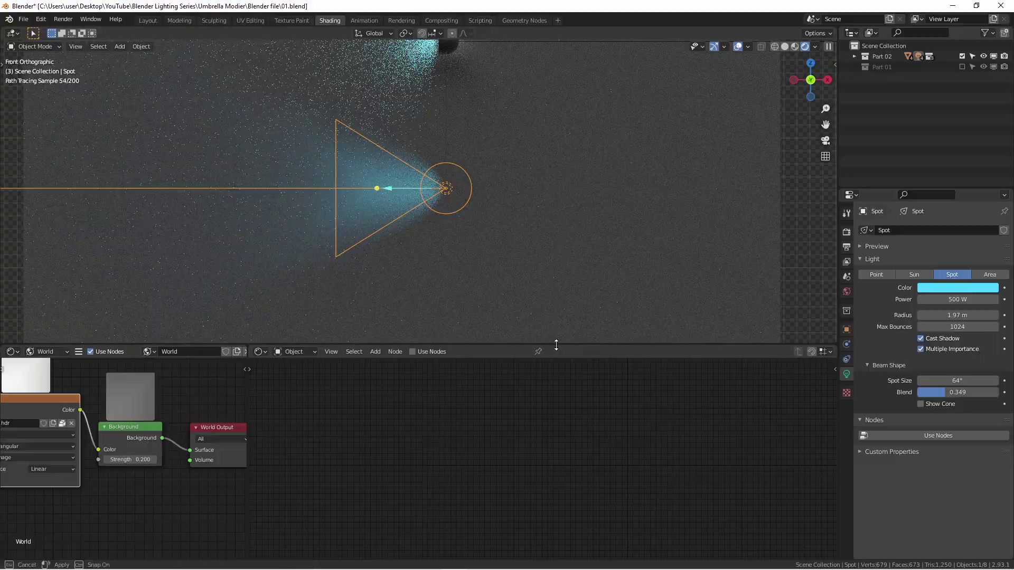
{"action": "left_click_drag", "start_coordinate": [552, 345], "coordinate": [549, 515]}
{"action": "scroll", "coordinate": [446, 270], "scroll_direction": "down", "scroll_amount": 2}
{"action": "middle_click_drag", "start_coordinate": [447, 264], "coordinate": [453, 305], "text": "shift"}
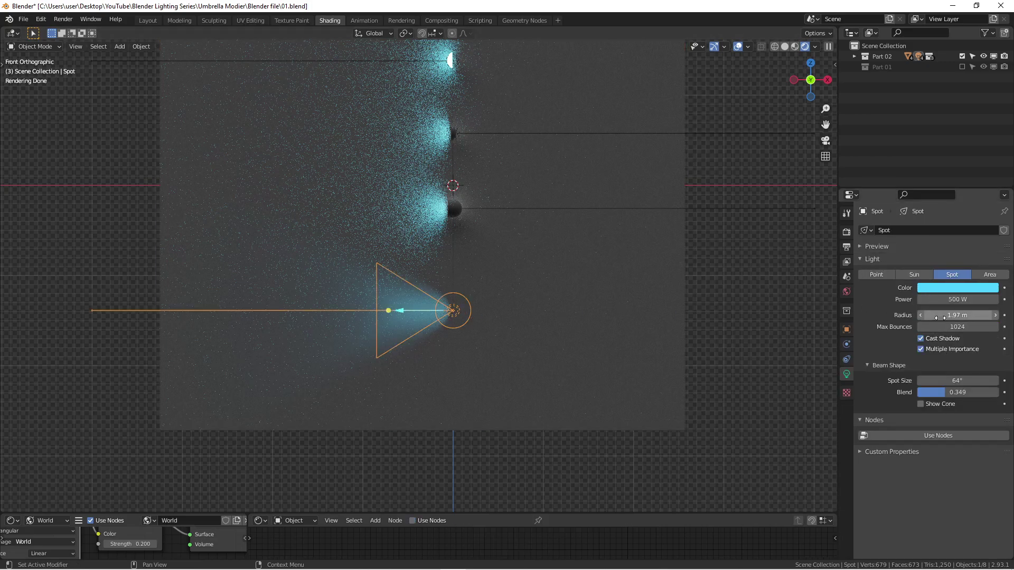
Step: Set the cyan spot light's radius to 0 m, then drag it up to 0.62 m
{"action": "mouse_move", "coordinate": [941, 315]}
{"action": "left_mouse_down"}
{"action": "mouse_move", "coordinate": [953, 315]}
{"action": "mouse_move", "coordinate": [835, 315]}
{"action": "left_mouse_up"}
{"action": "scroll", "coordinate": [458, 312], "scroll_direction": "up", "scroll_amount": 5}
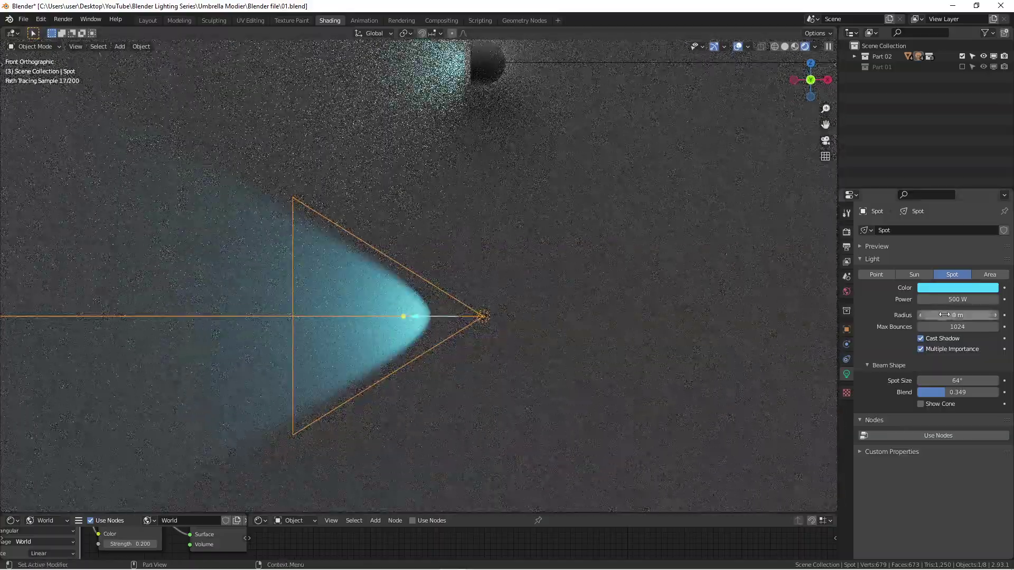
{"action": "left_click", "coordinate": [944, 315]}
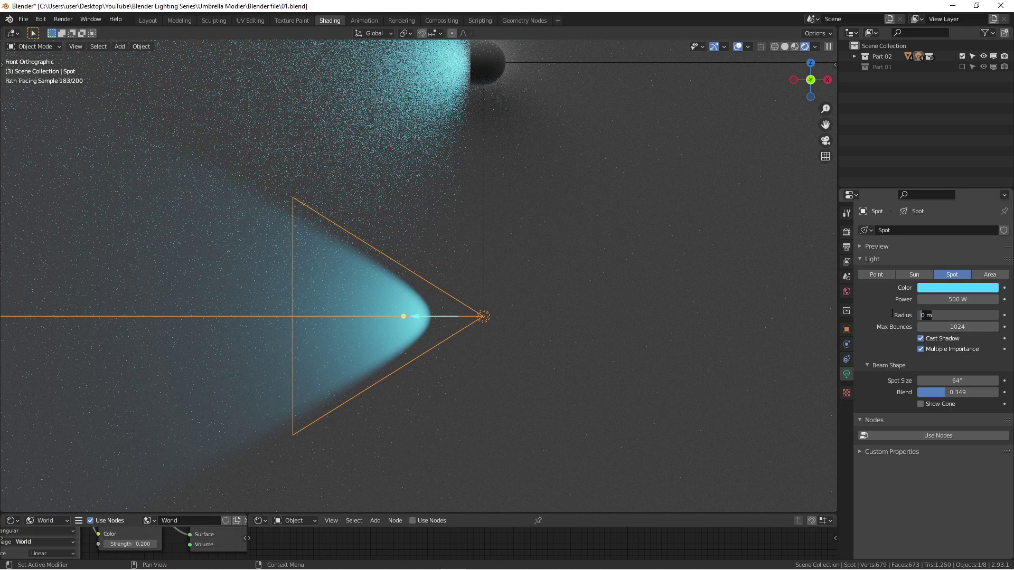
{"action": "key", "text": "Return"}
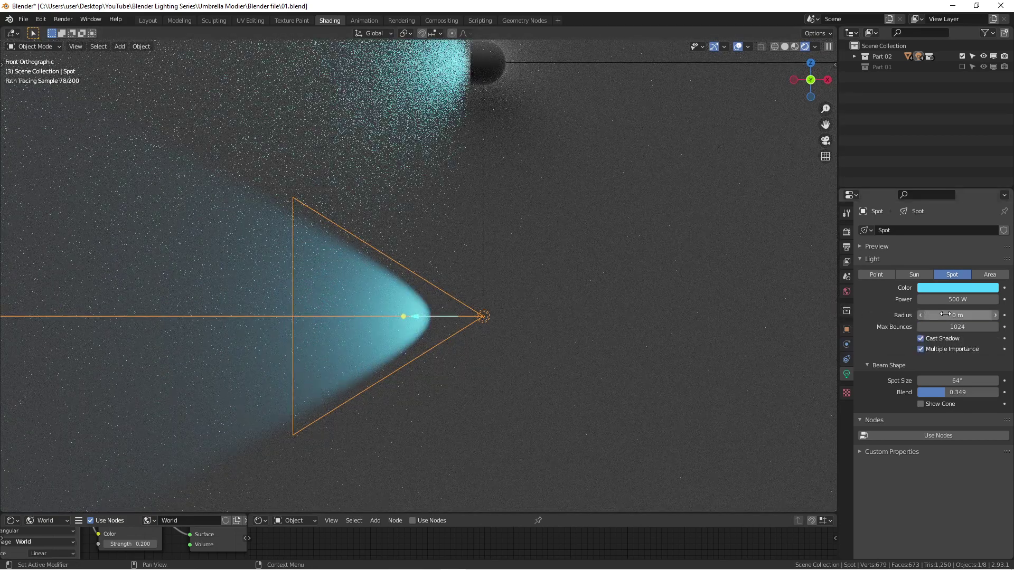
{"action": "left_click_drag", "start_coordinate": [947, 313], "coordinate": [974, 315]}
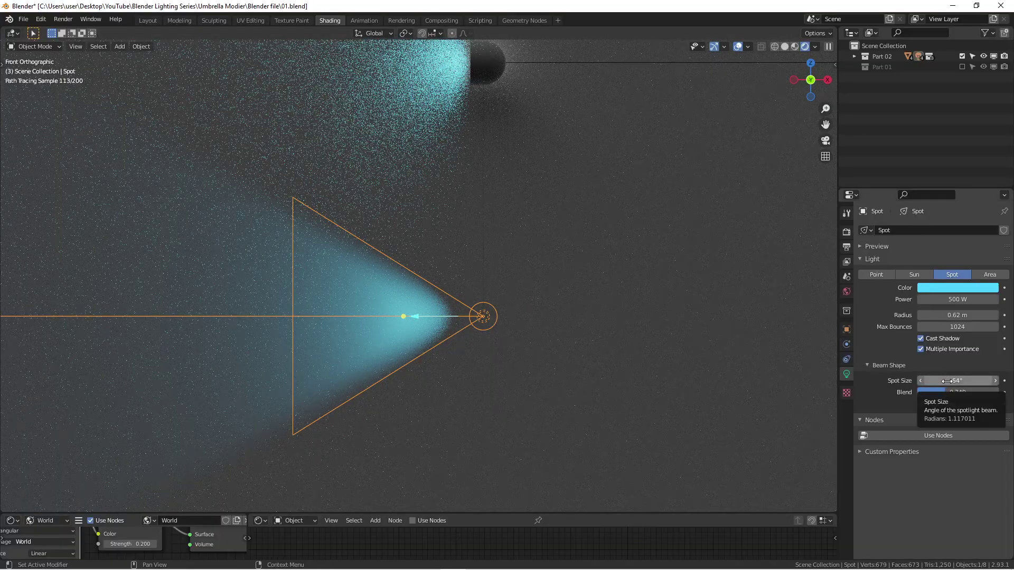
Step: Drag the cyan spot light's Spot Size to 48° and zoom out to view the narrower cone
{"action": "left_click_drag", "start_coordinate": [948, 380], "coordinate": [990, 380]}
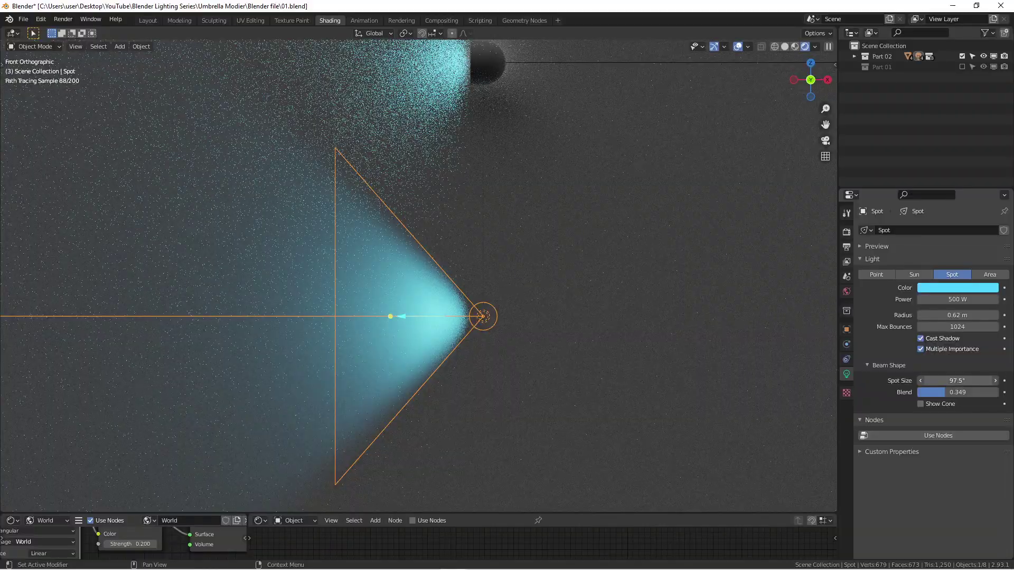
{"action": "left_click_drag", "start_coordinate": [982, 380], "coordinate": [946, 381]}
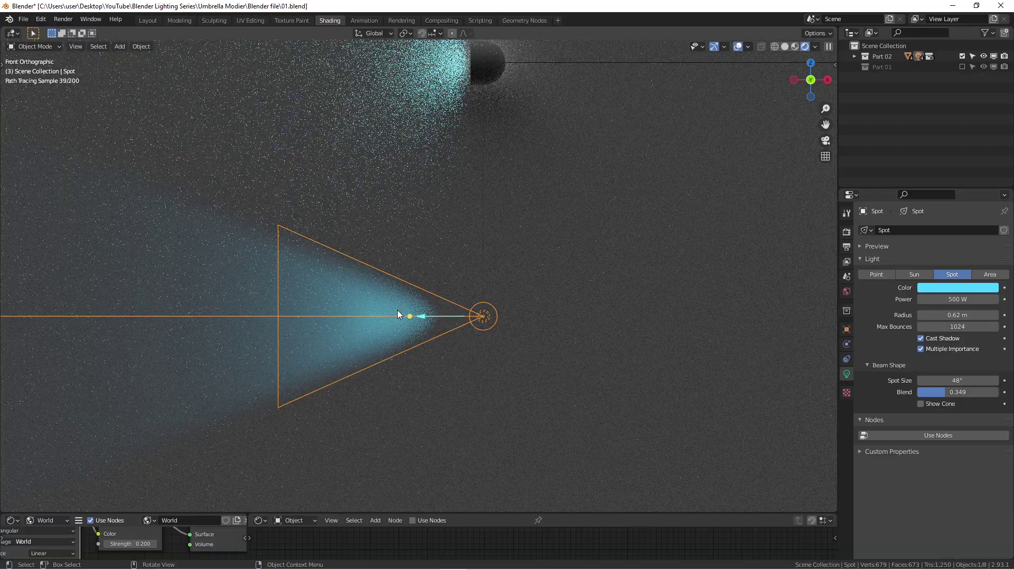
{"action": "scroll", "coordinate": [494, 280], "scroll_direction": "down", "scroll_amount": 4}
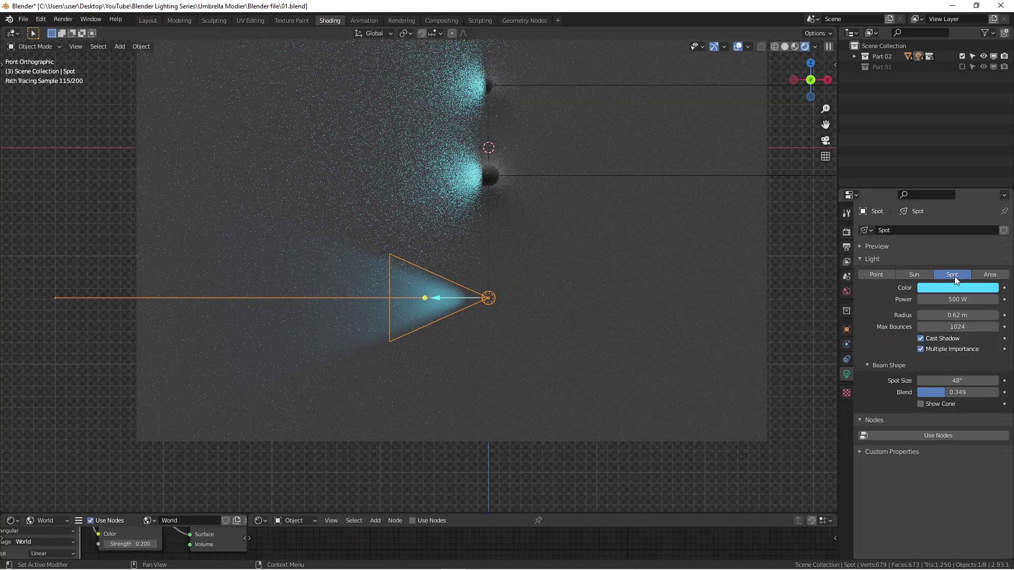
{"action": "middle_click_drag", "start_coordinate": [505, 264], "coordinate": [490, 319], "text": "shift"}
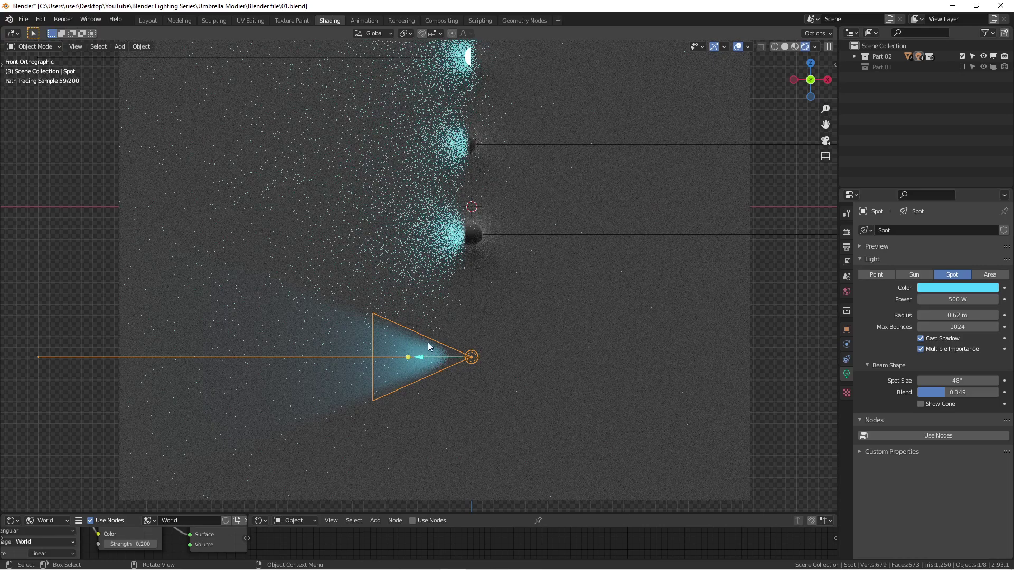
{"action": "scroll", "coordinate": [491, 305], "scroll_direction": "down", "scroll_amount": 2}
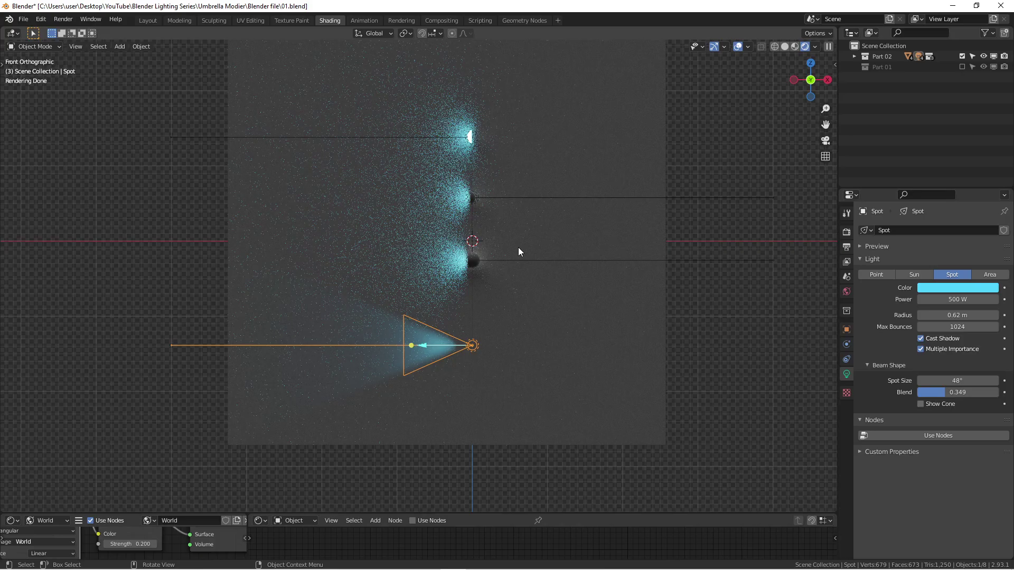
{"action": "scroll", "coordinate": [515, 251], "scroll_direction": "up", "scroll_amount": 2}
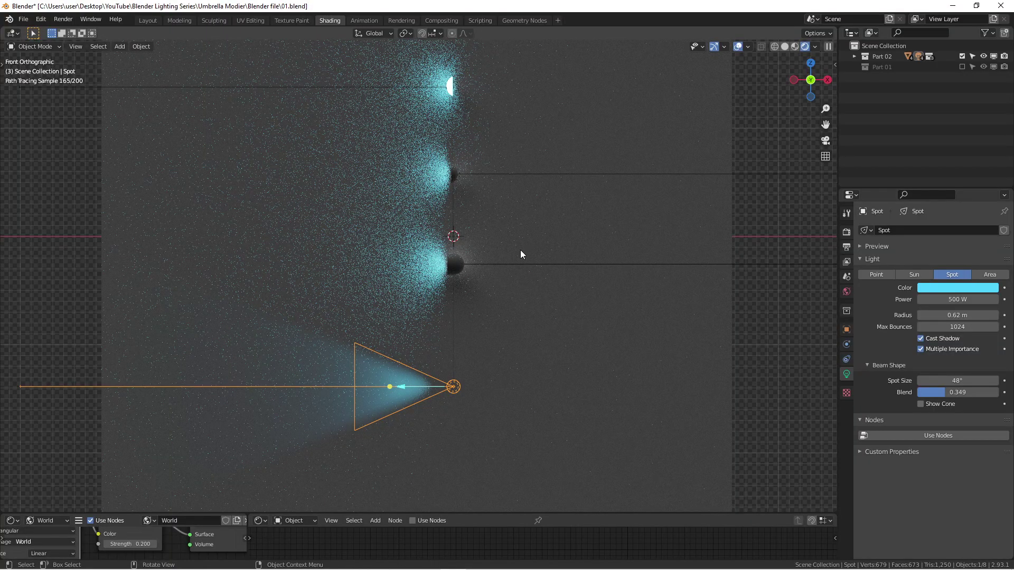
{"action": "scroll", "coordinate": [520, 253], "scroll_direction": "down", "scroll_amount": 1}
{"action": "middle_click_drag", "start_coordinate": [521, 253], "coordinate": [522, 302], "text": "shift"}
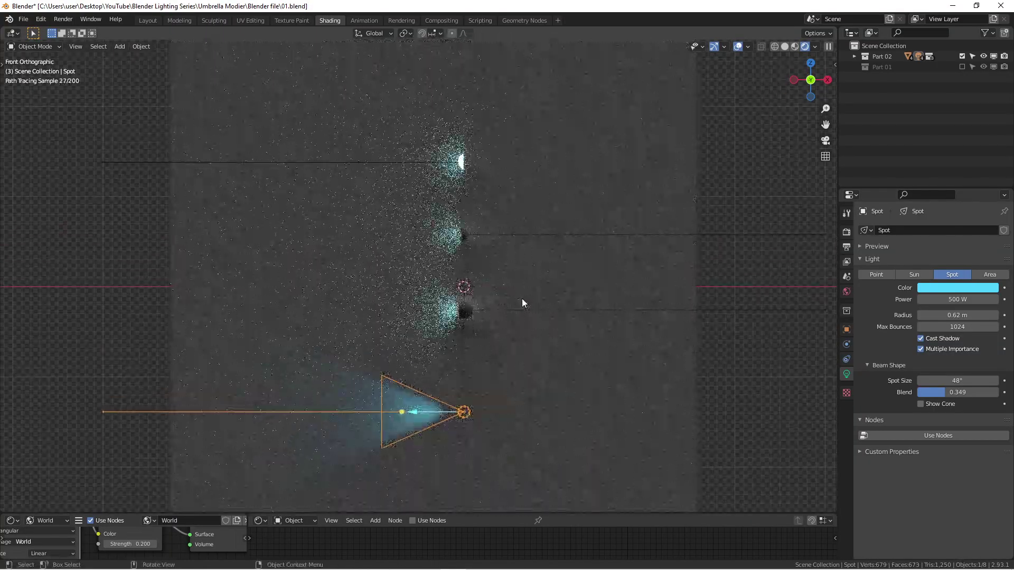